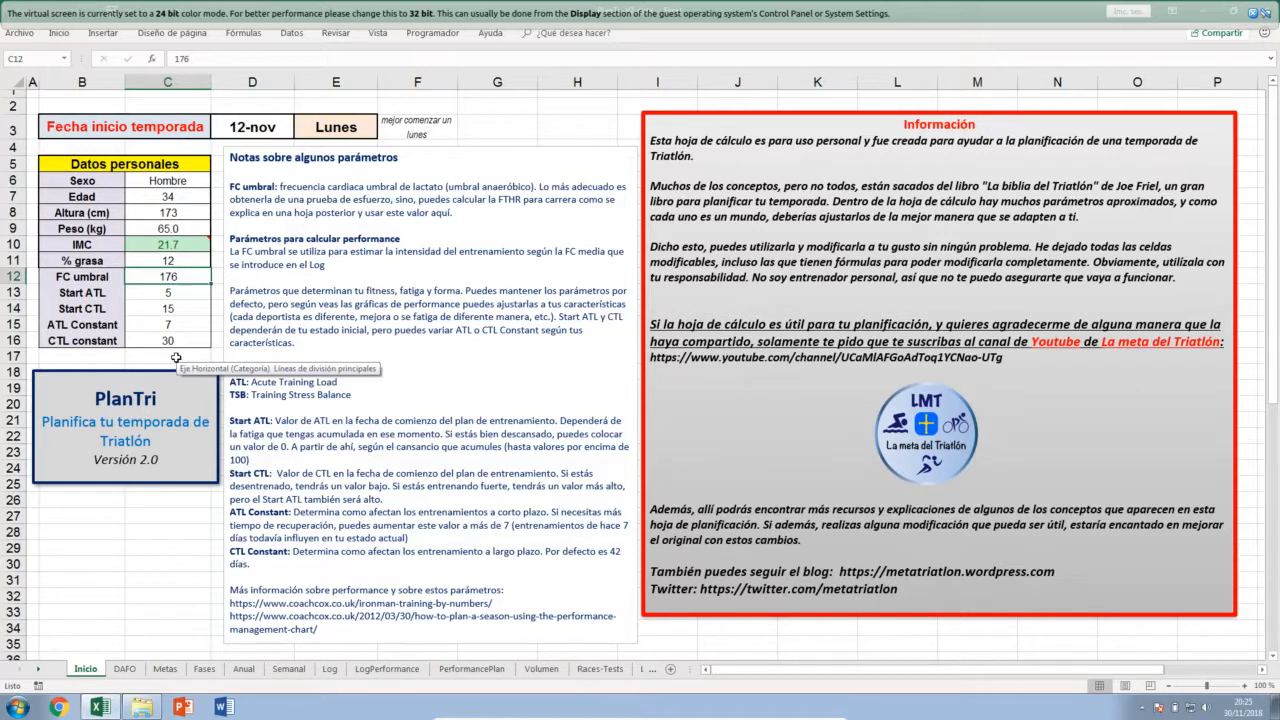
pyautogui.click(159, 548)
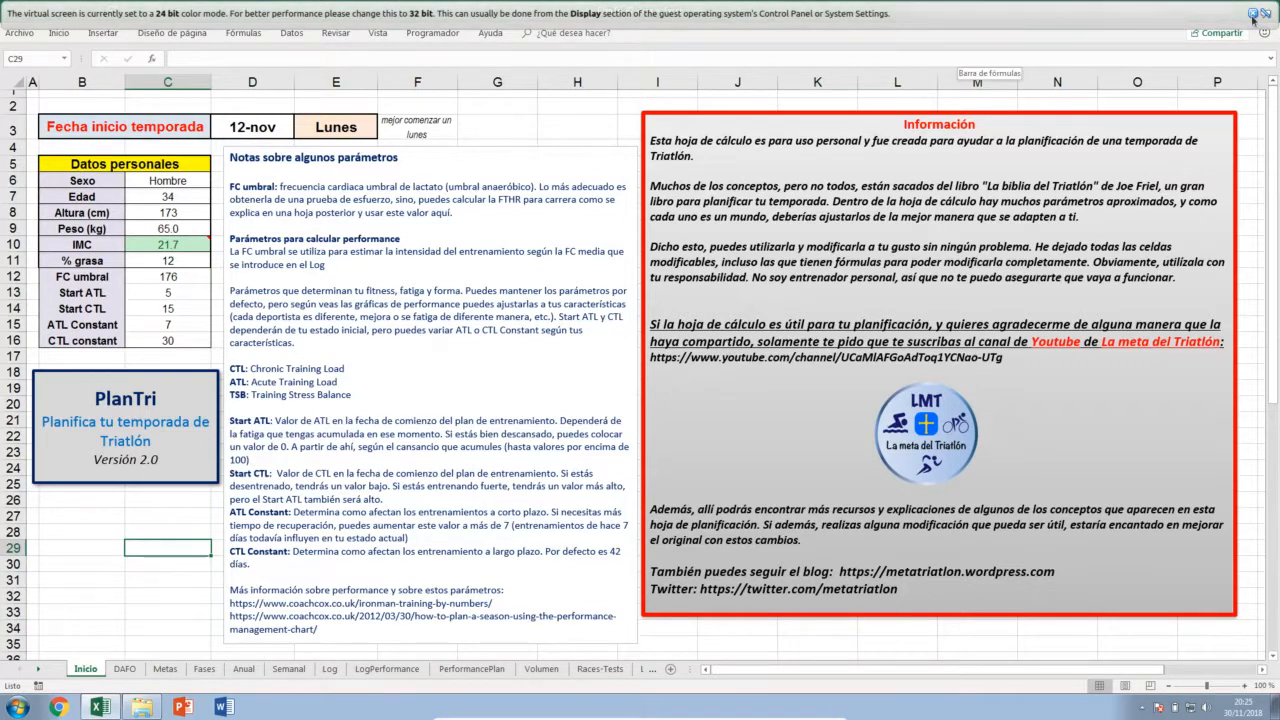
pyautogui.click(70, 532)
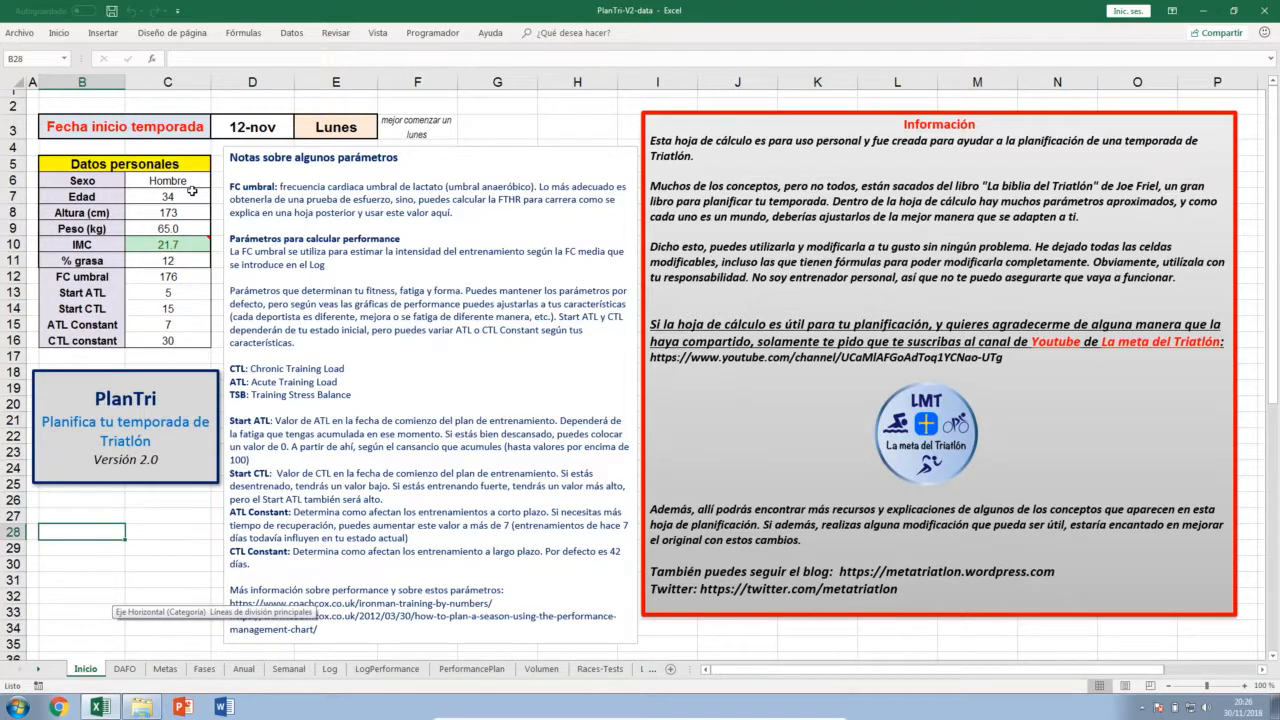
# Examine the DAFO sheet's strengths and threats lists and the swimming profile in the personal profile section
pyautogui.click(124, 669)
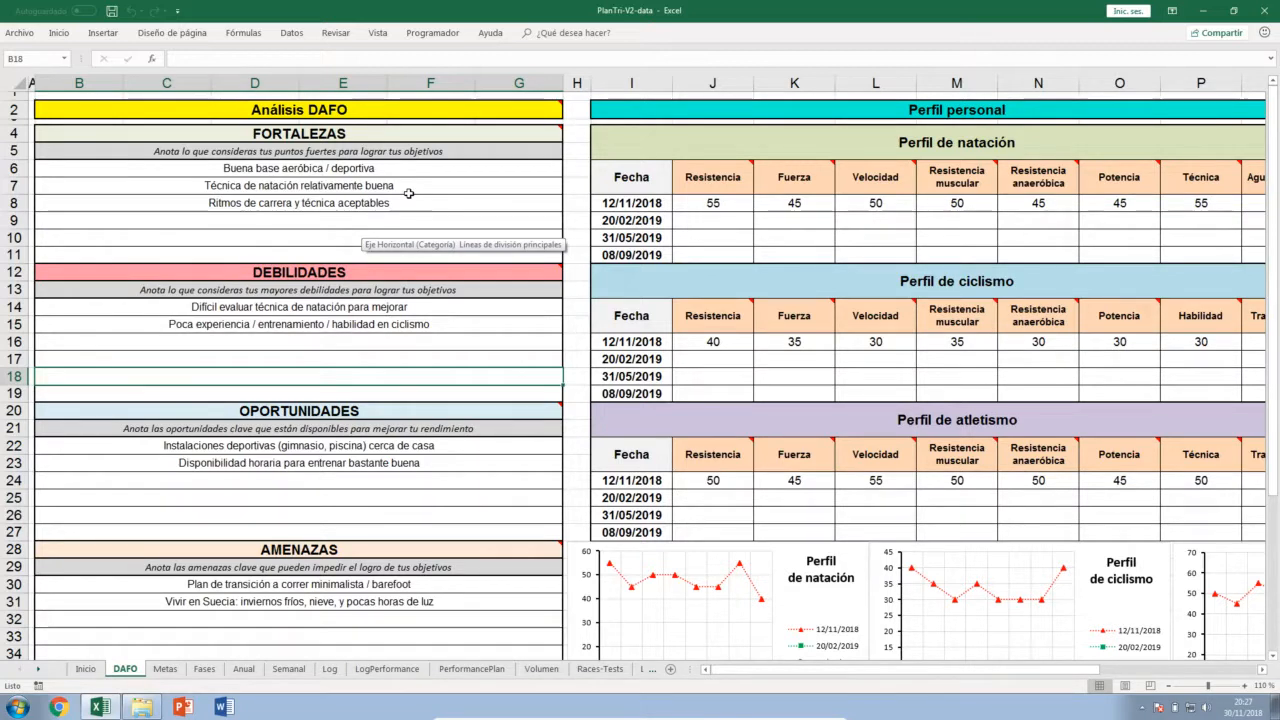
pyautogui.click(305, 217)
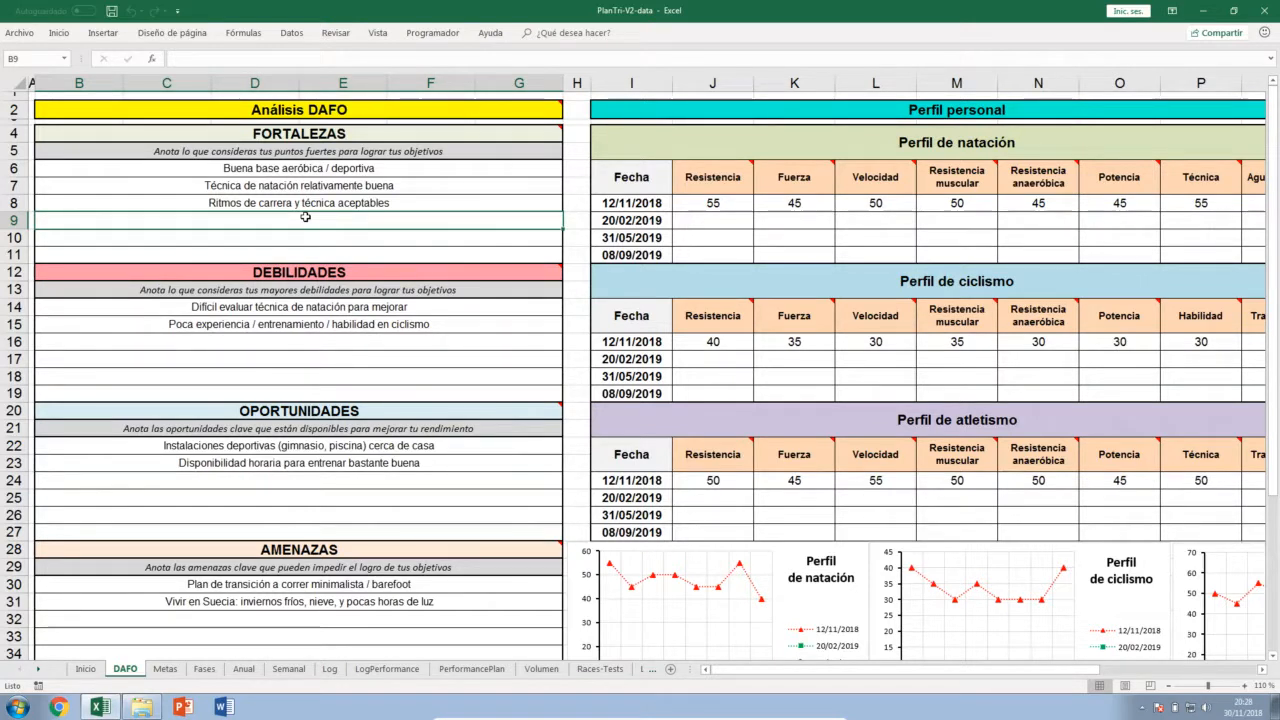
pyautogui.click(136, 600)
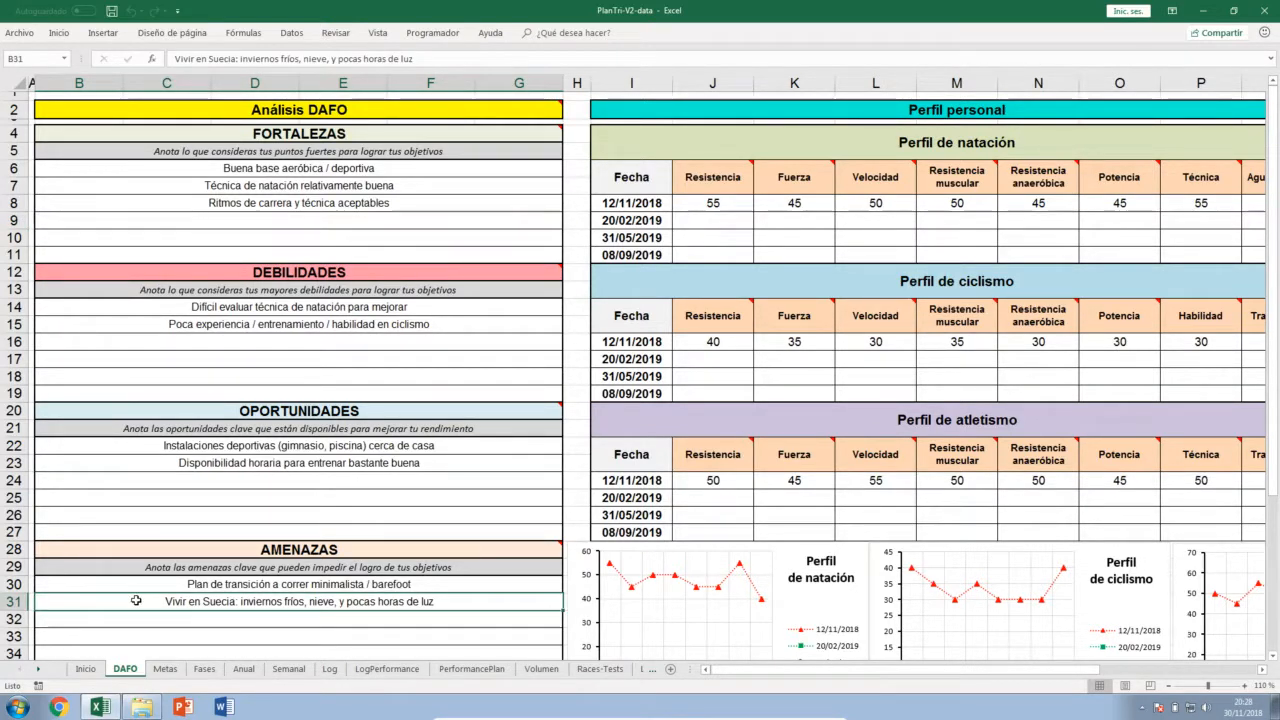
pyautogui.click(979, 139)
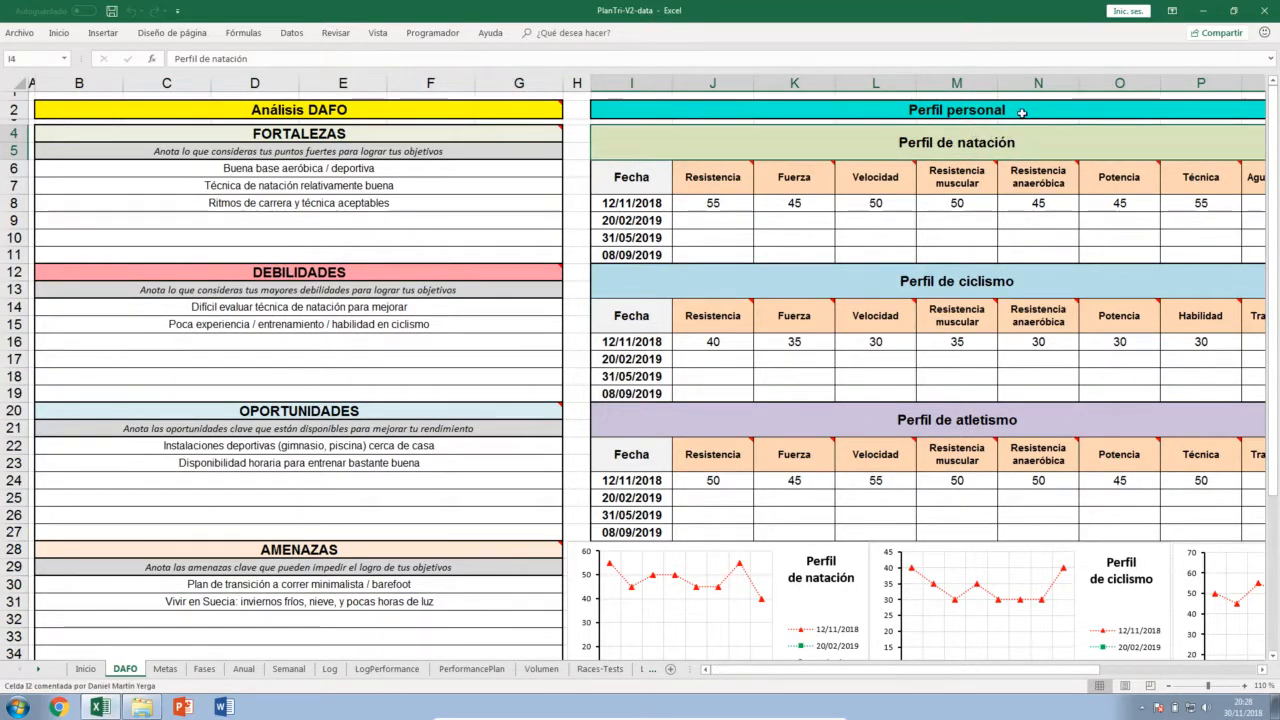
pyautogui.click(1021, 113)
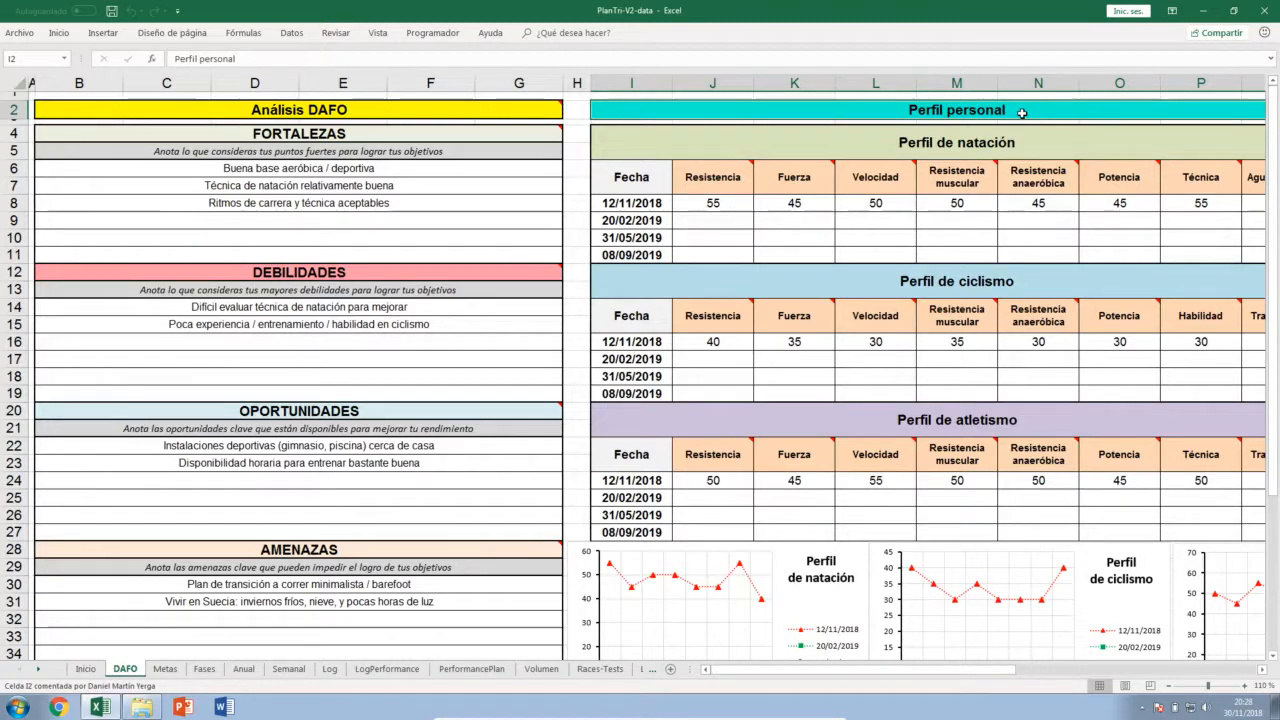
pyautogui.moveTo(733, 180)
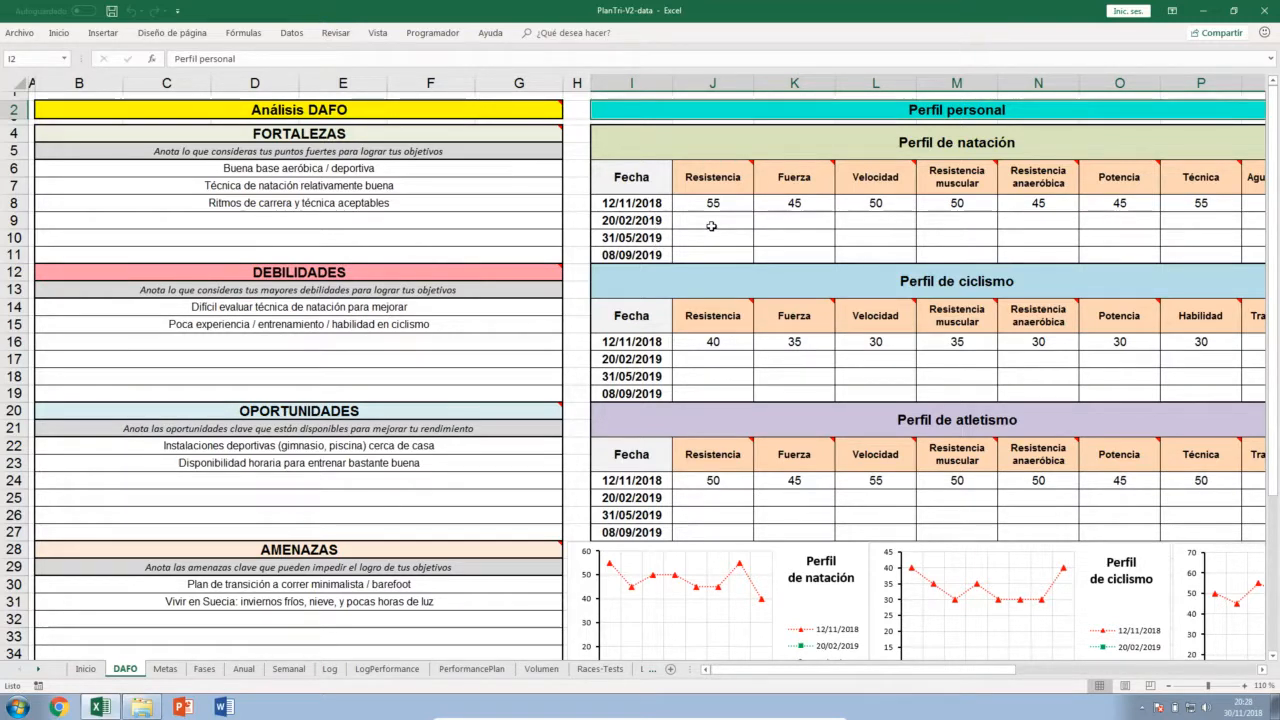
# Review the season's events, priorities and objectives for all weeks in the Metas sheet
pyautogui.click(170, 670)
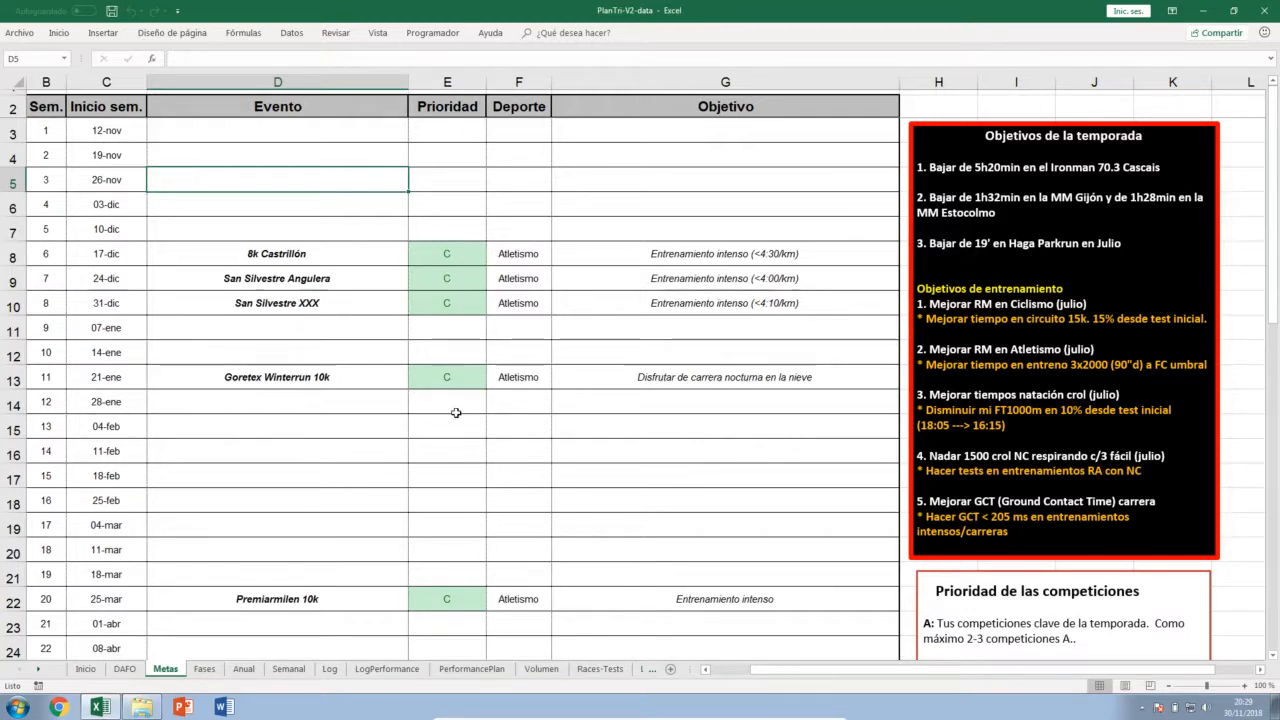
pyautogui.scroll(-3, 455, 412)
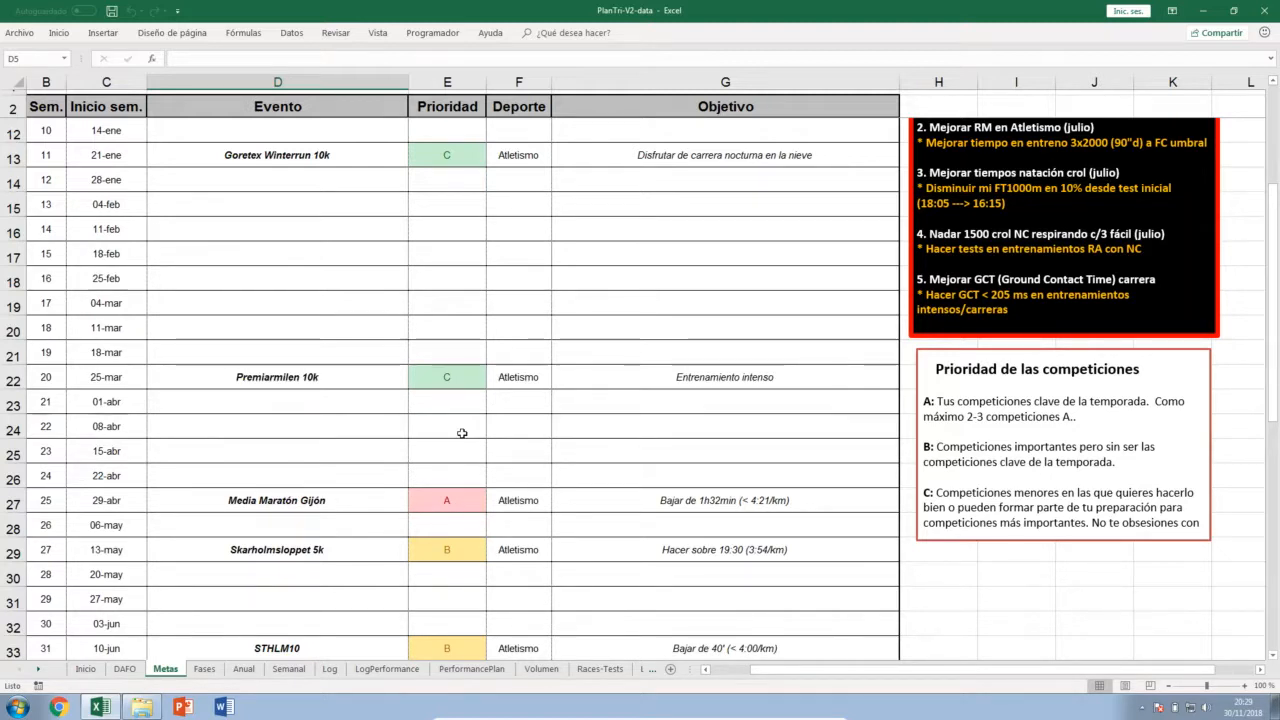
pyautogui.scroll(-4, 462, 433)
pyautogui.scroll(-4, 462, 433)
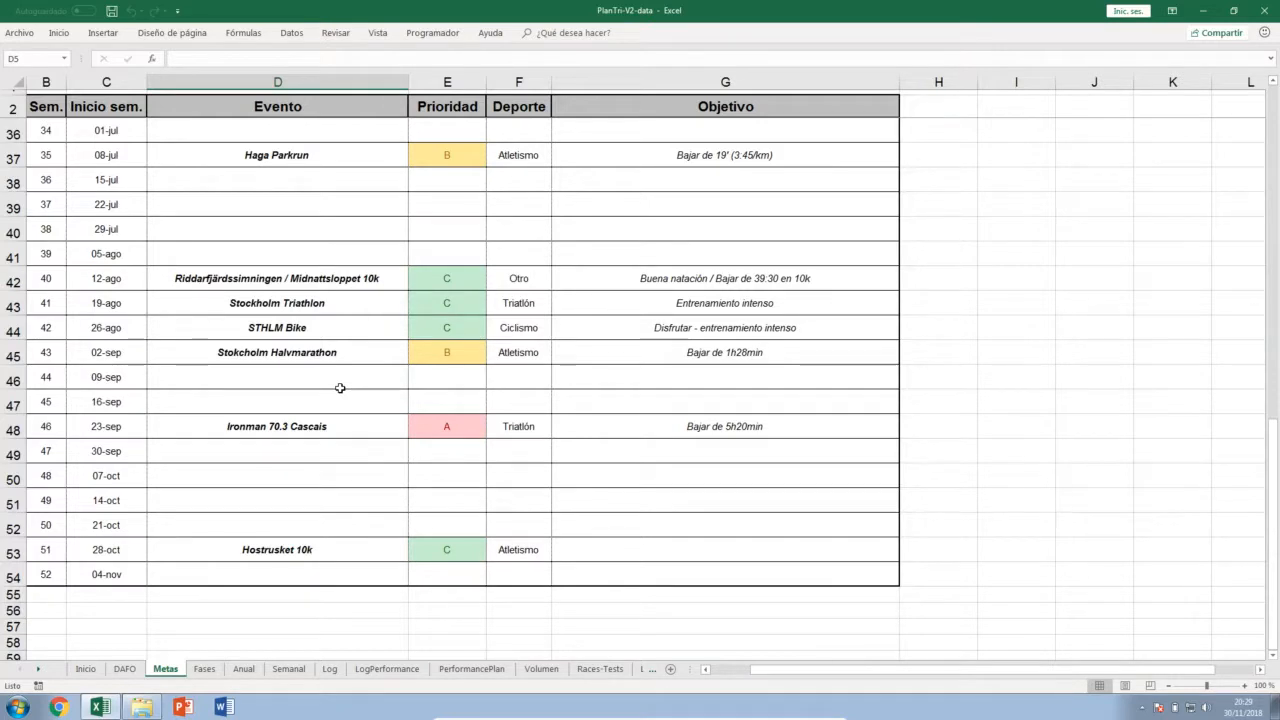
pyautogui.scroll(11, 340, 388)
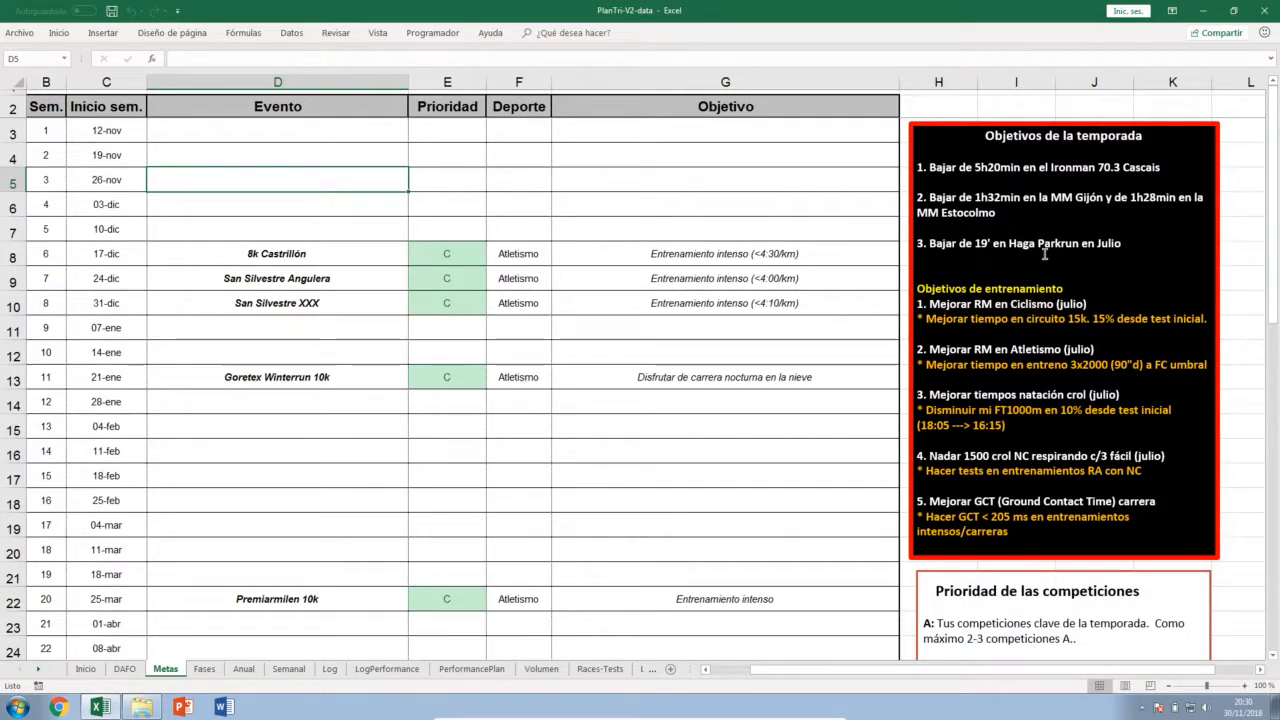
# Check the annual hours and Base 3 weekly hours in the Fases sheet, and view the season plan in the Anual sheet
pyautogui.click(206, 668)
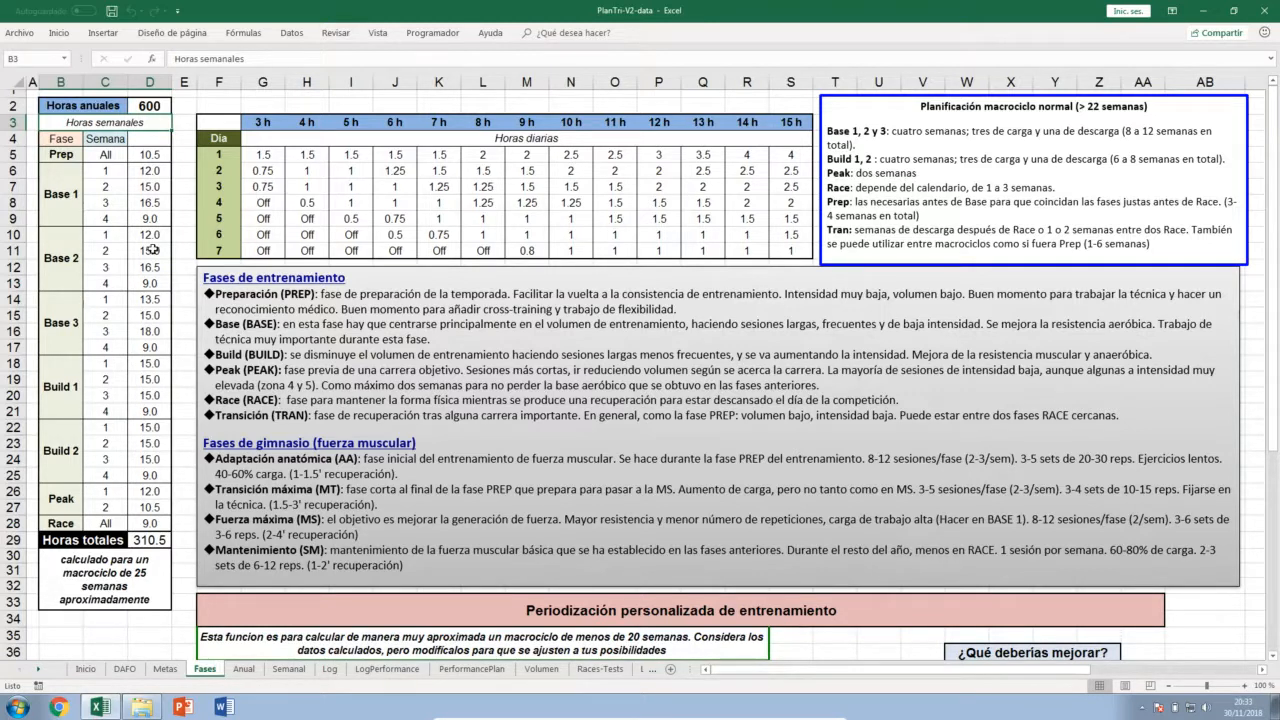
pyautogui.click(147, 103)
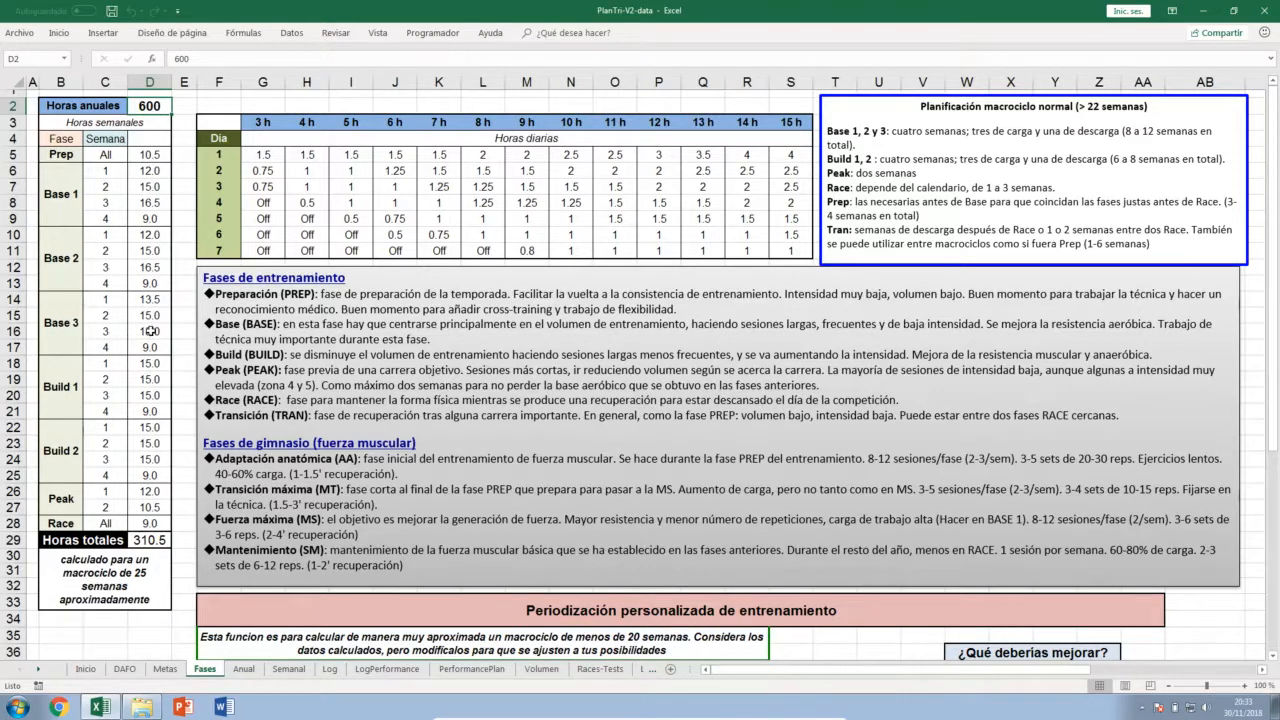
pyautogui.click(150, 331)
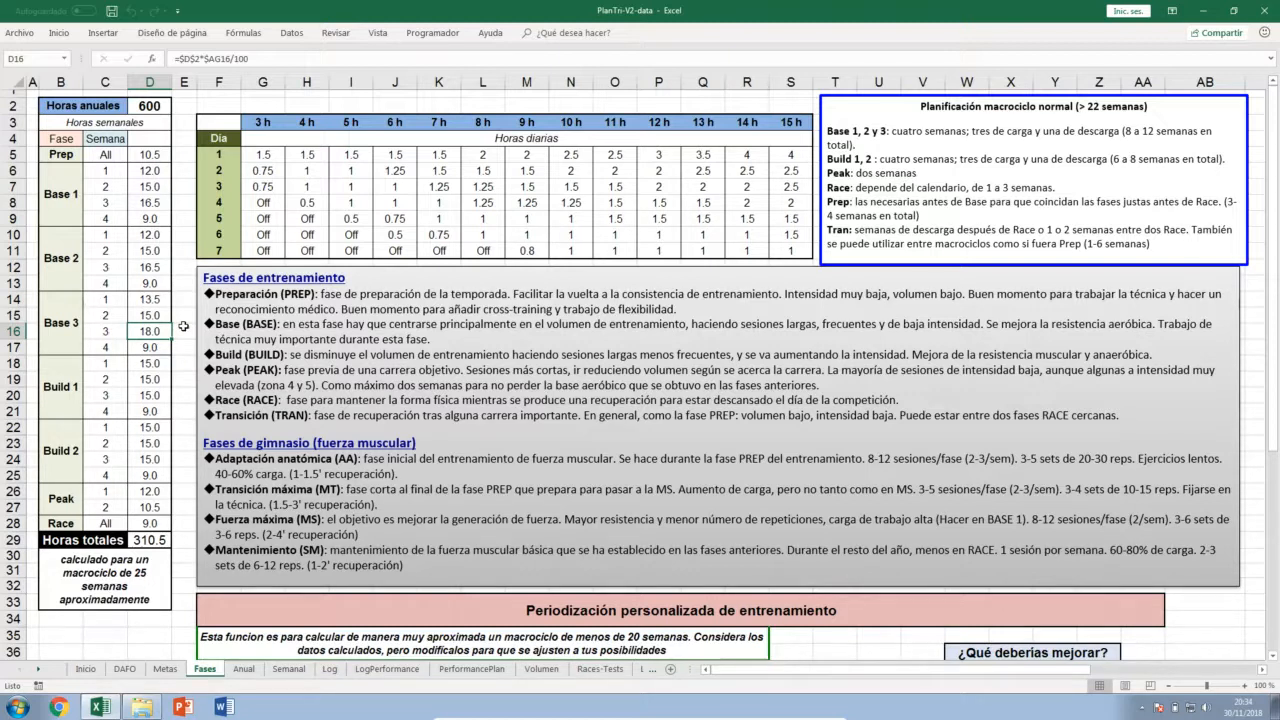
pyautogui.hotkey('ctrl', 'pagedown')
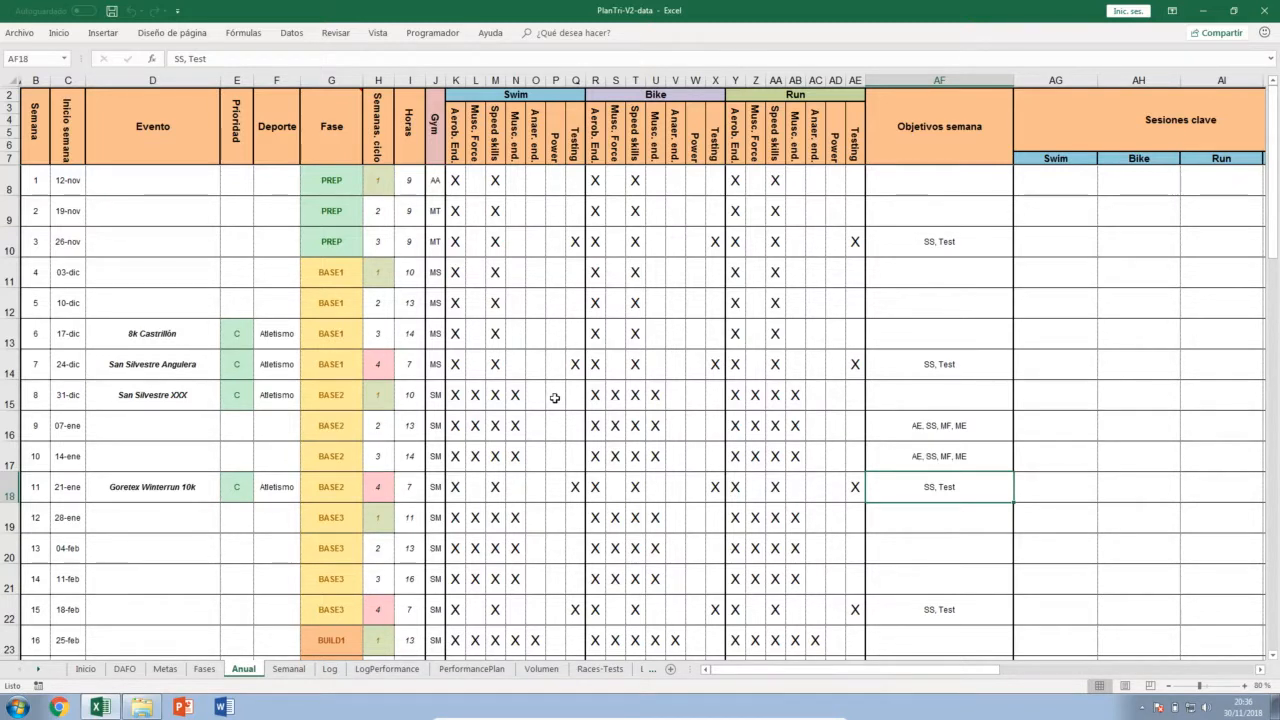
# In the Semanal sheet, set the intensity of week 1's Monday gym session to 10
pyautogui.click(289, 669)
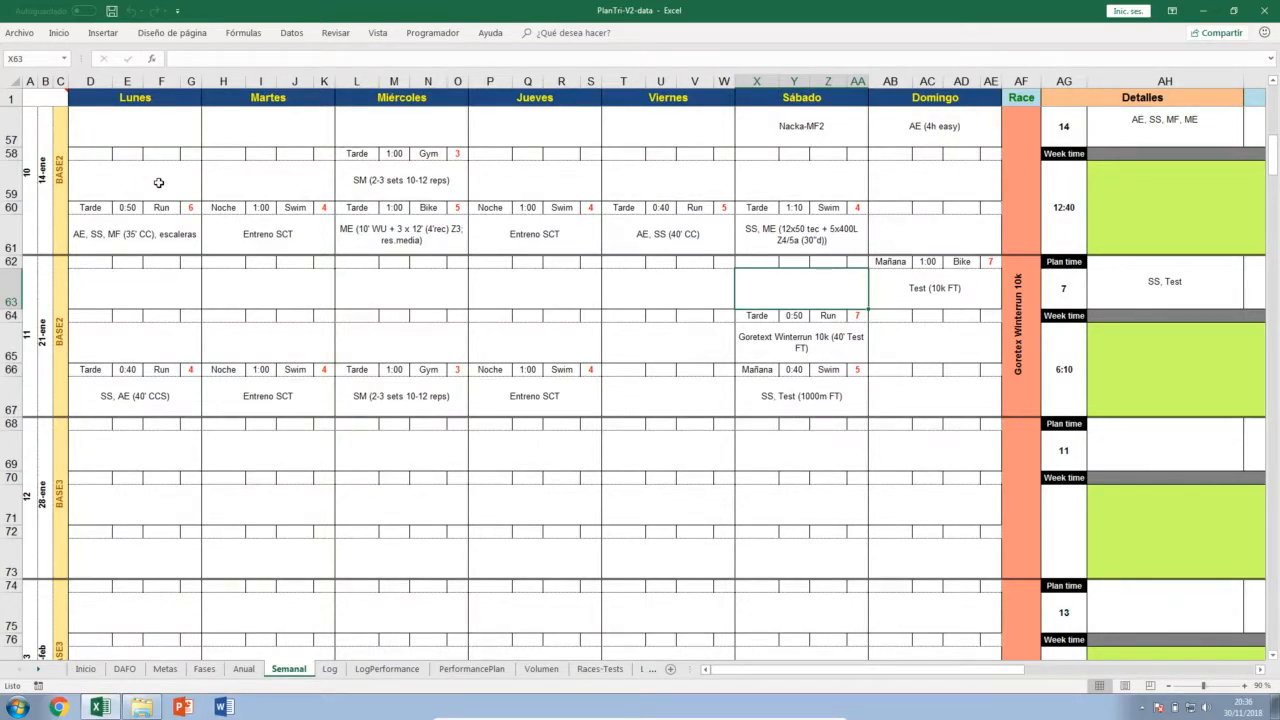
pyautogui.scroll(19, 158, 182)
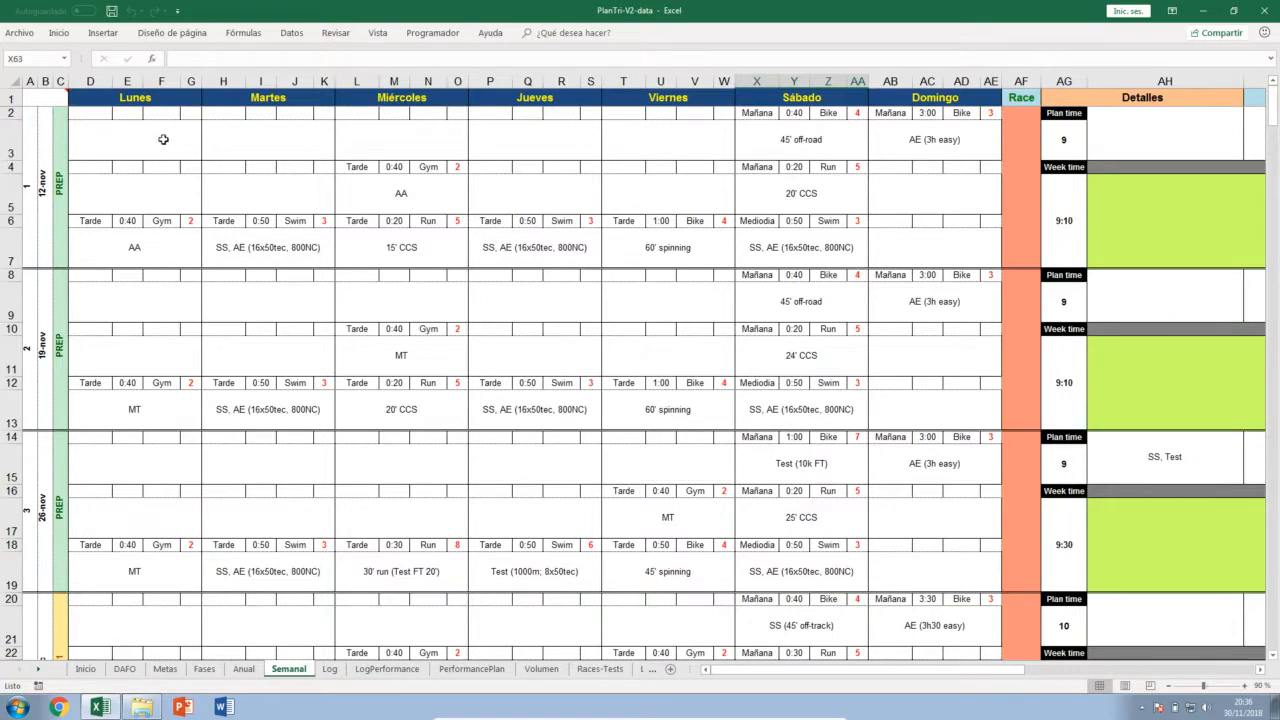
pyautogui.click(86, 221)
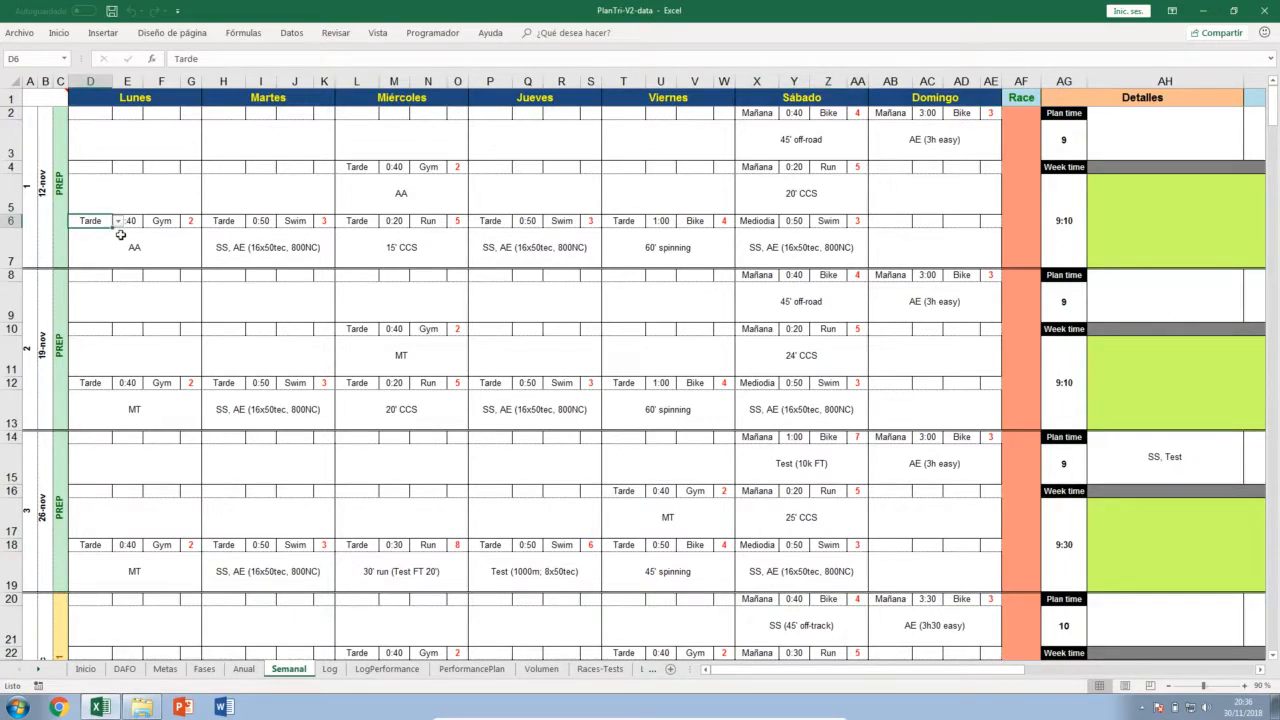
pyautogui.click(131, 221)
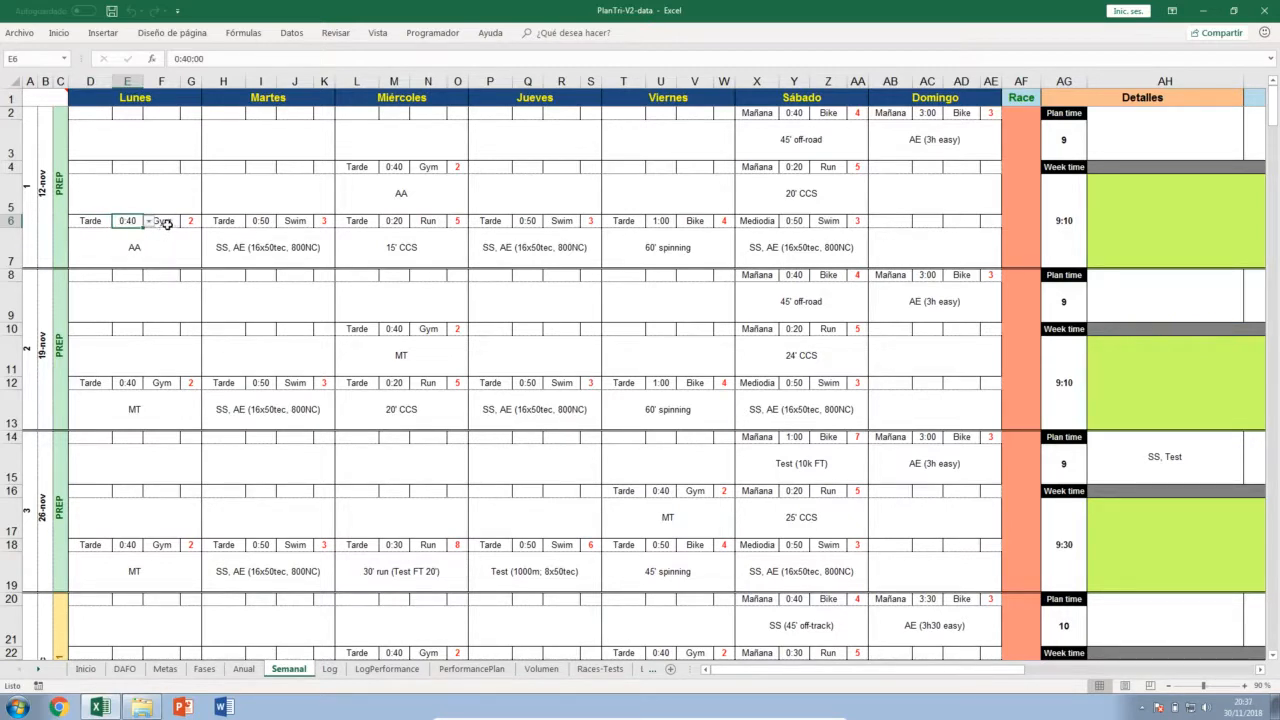
pyautogui.click(169, 222)
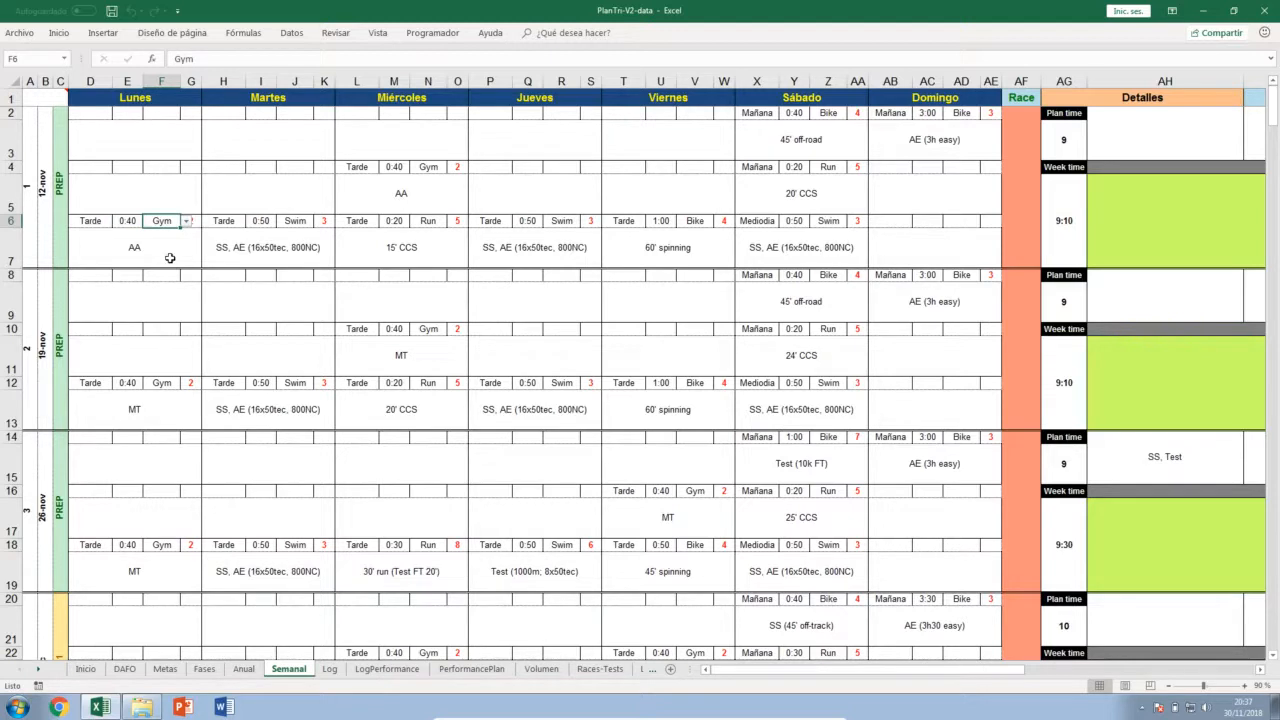
pyautogui.press('Right')
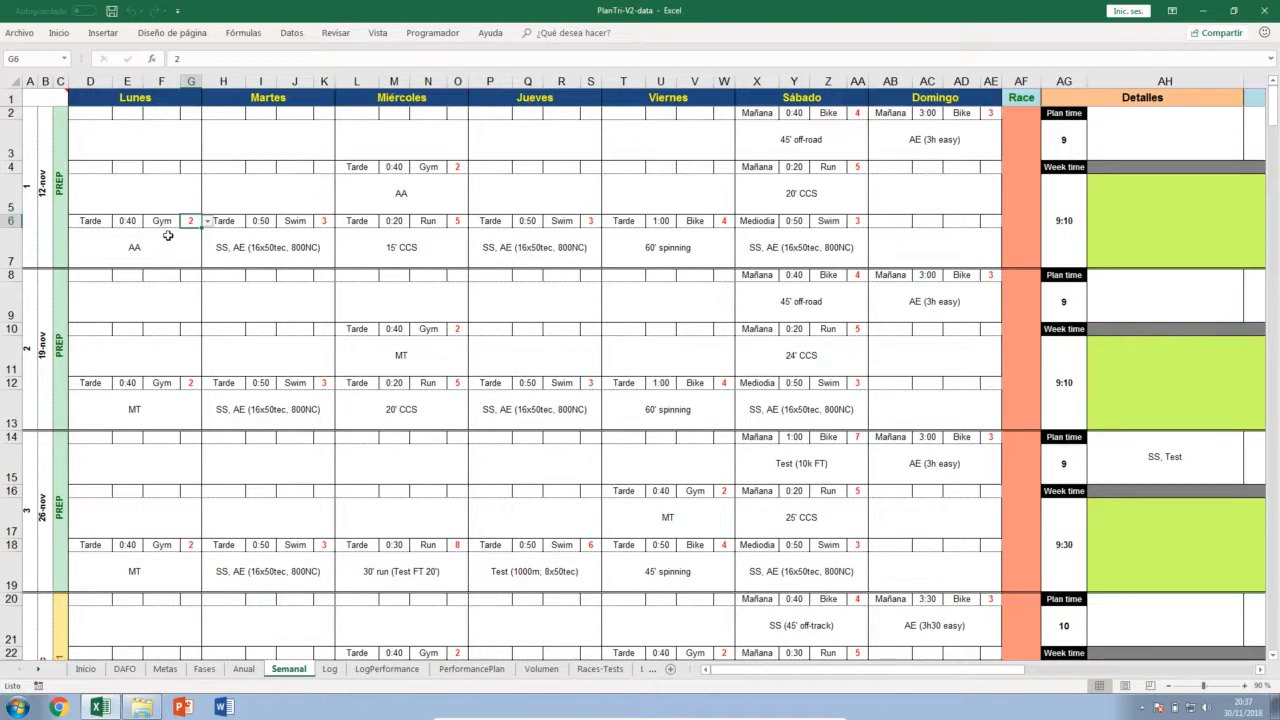
pyautogui.write('10')
pyautogui.press('Return')
pyautogui.click(272, 251)
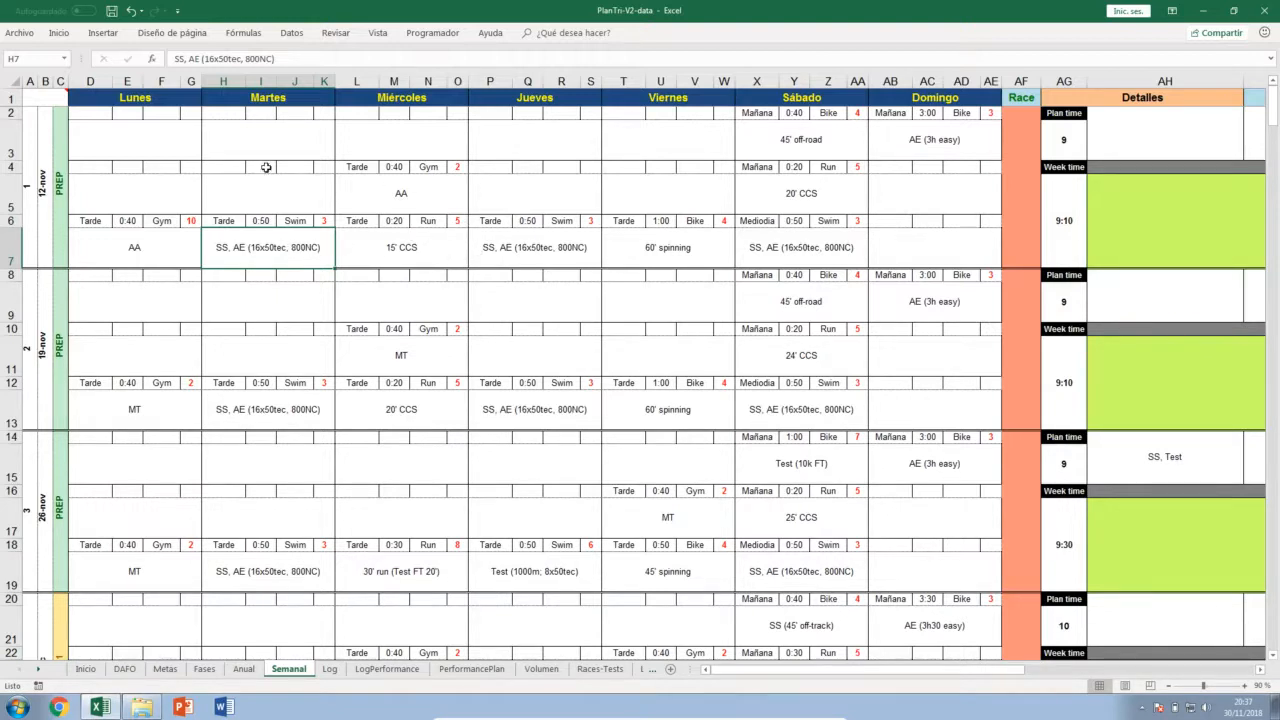
# Examine the 13-nov swim entry in the Log sheet: time, distance, intensity, average heart rate, and the estimated IF and TSS formulas
pyautogui.click(329, 668)
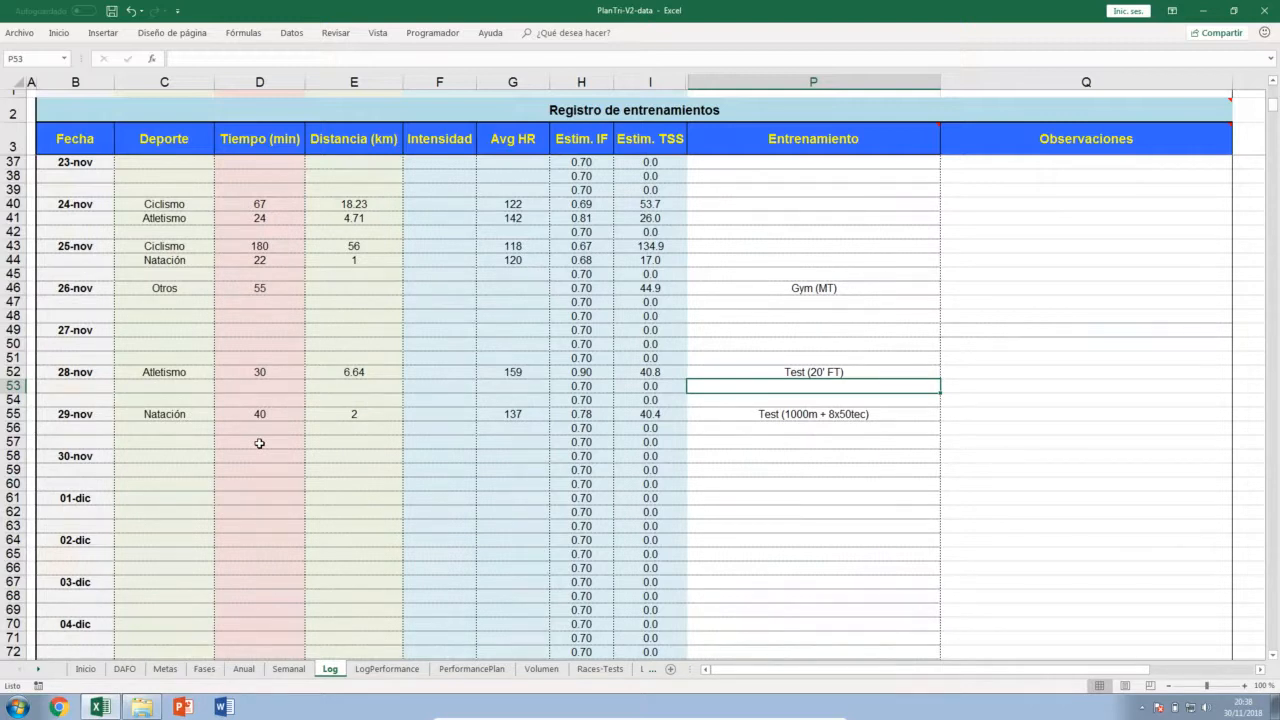
pyautogui.scroll(7, 259, 443)
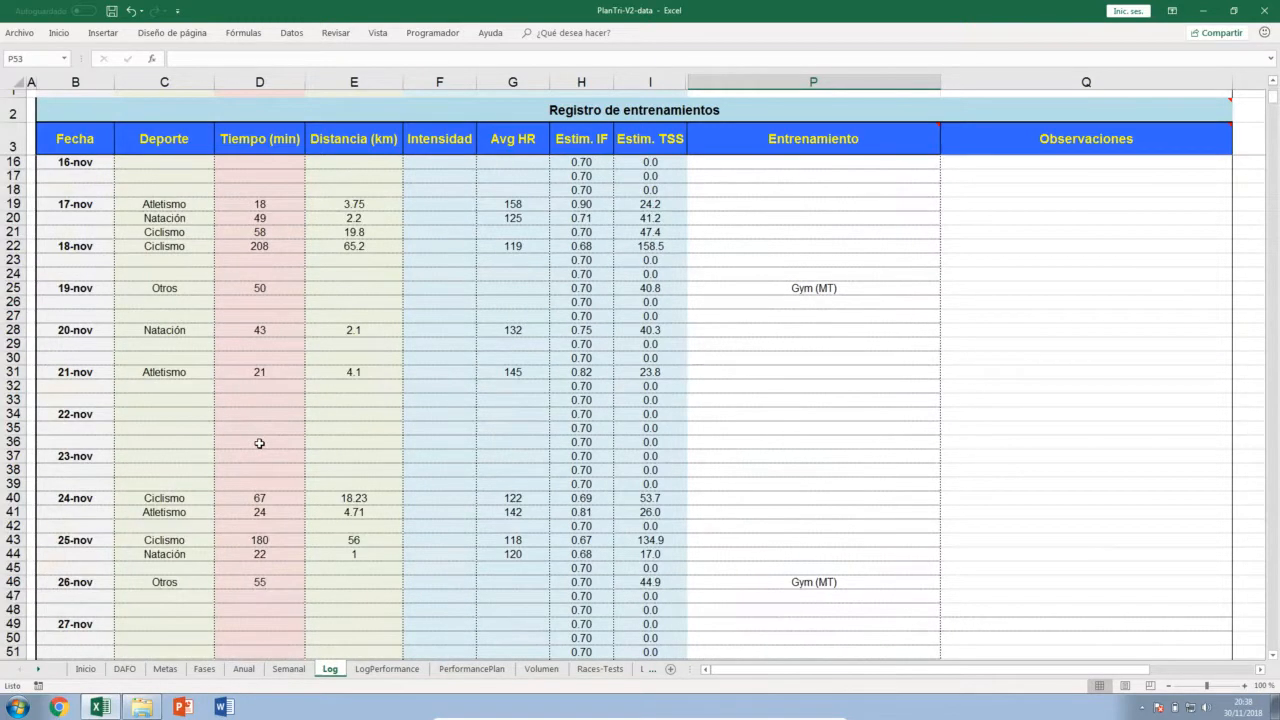
pyautogui.scroll(4, 259, 443)
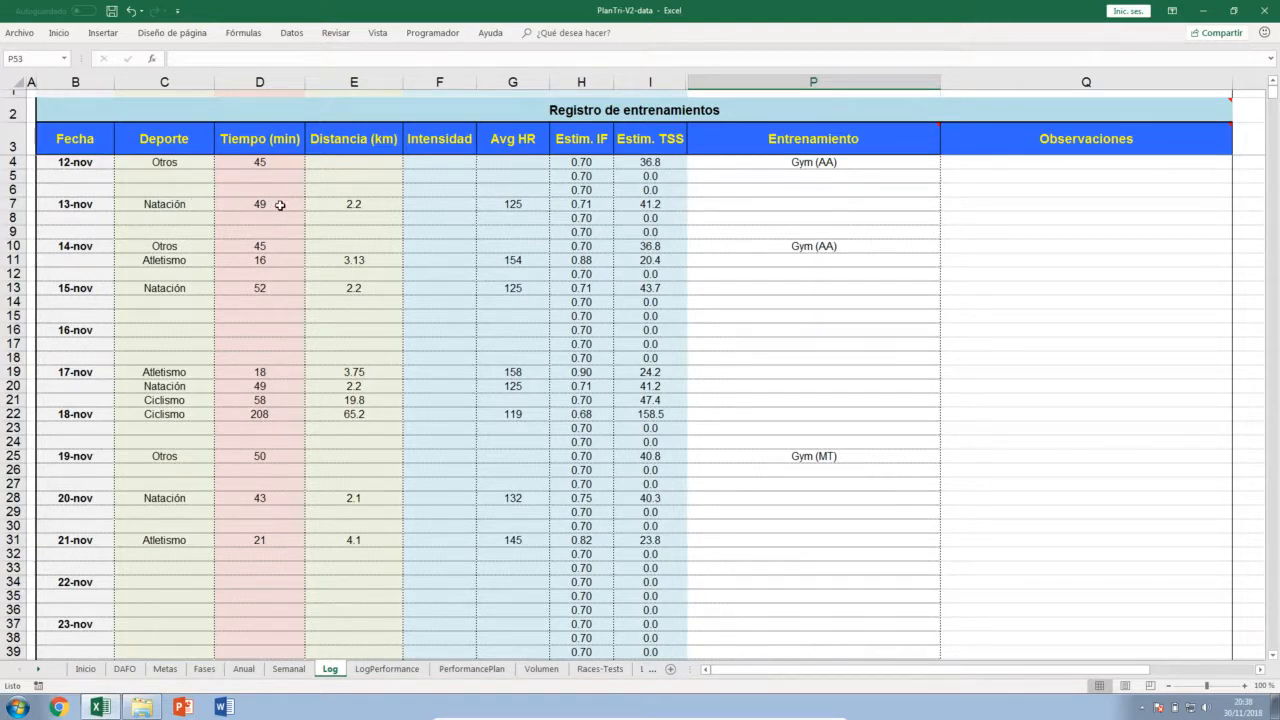
pyautogui.click(368, 203)
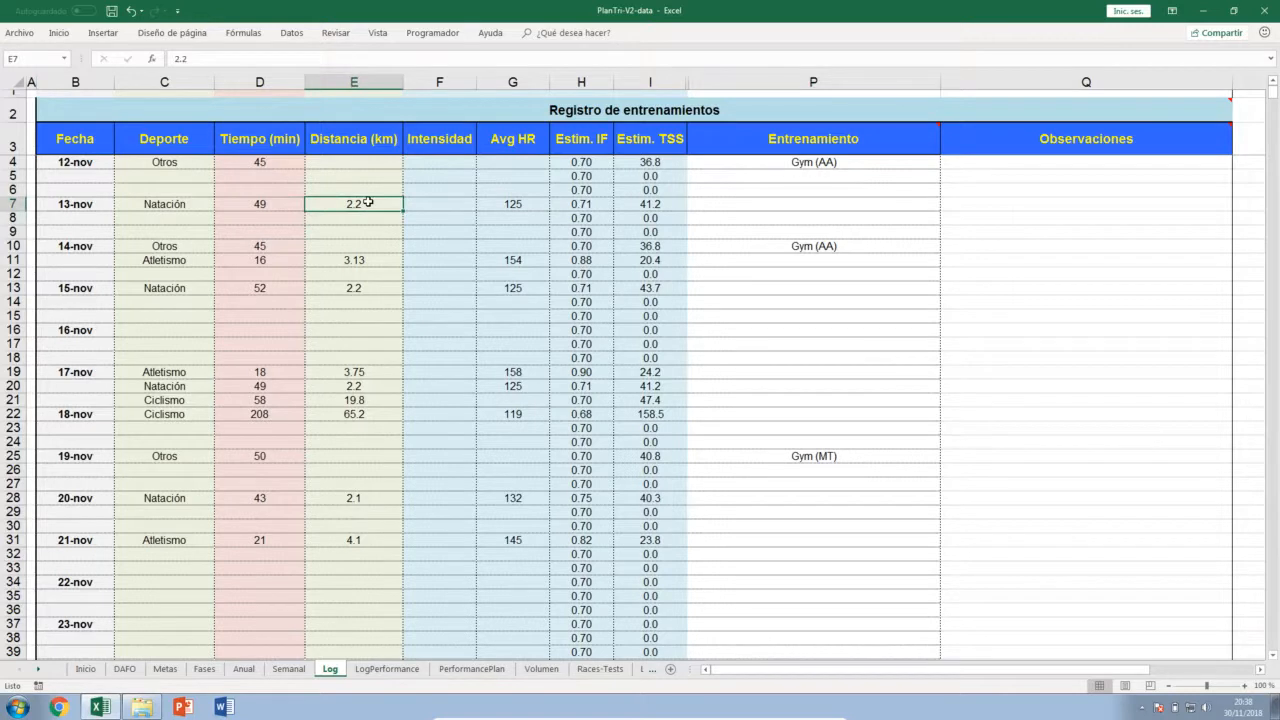
pyautogui.click(440, 203)
pyautogui.click(510, 204)
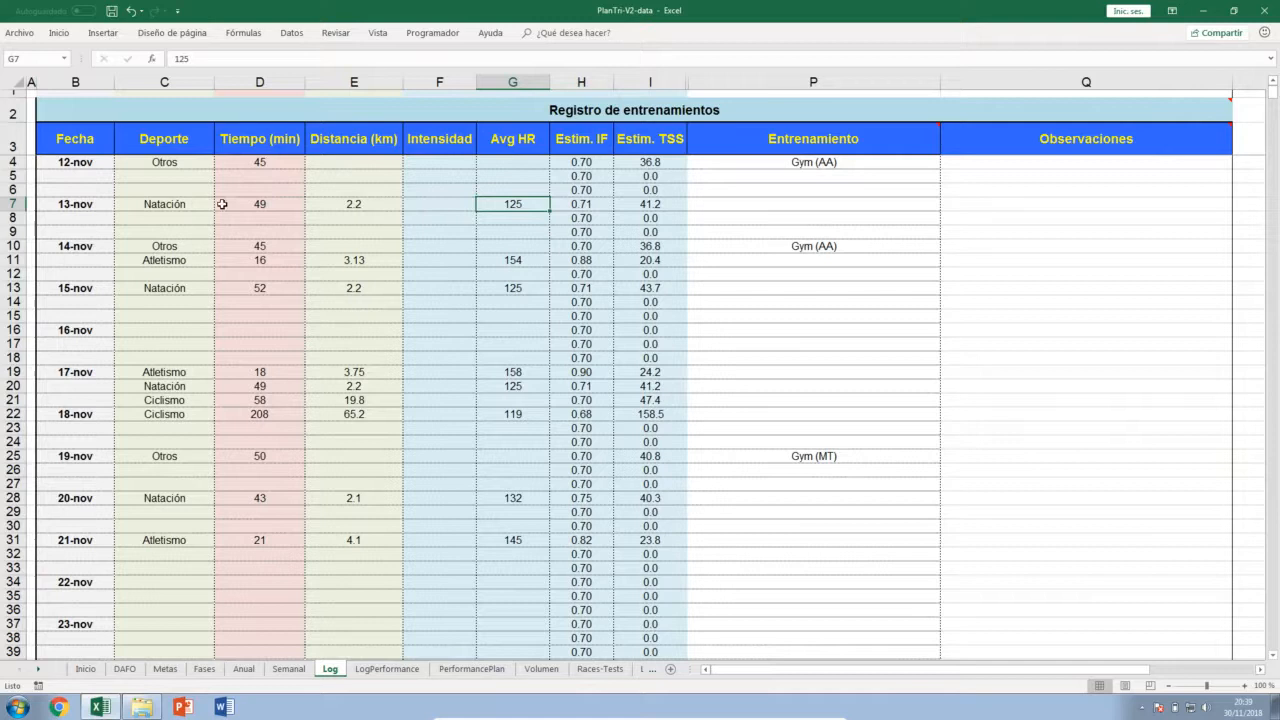
pyautogui.click(288, 209)
pyautogui.click(526, 204)
pyautogui.click(591, 202)
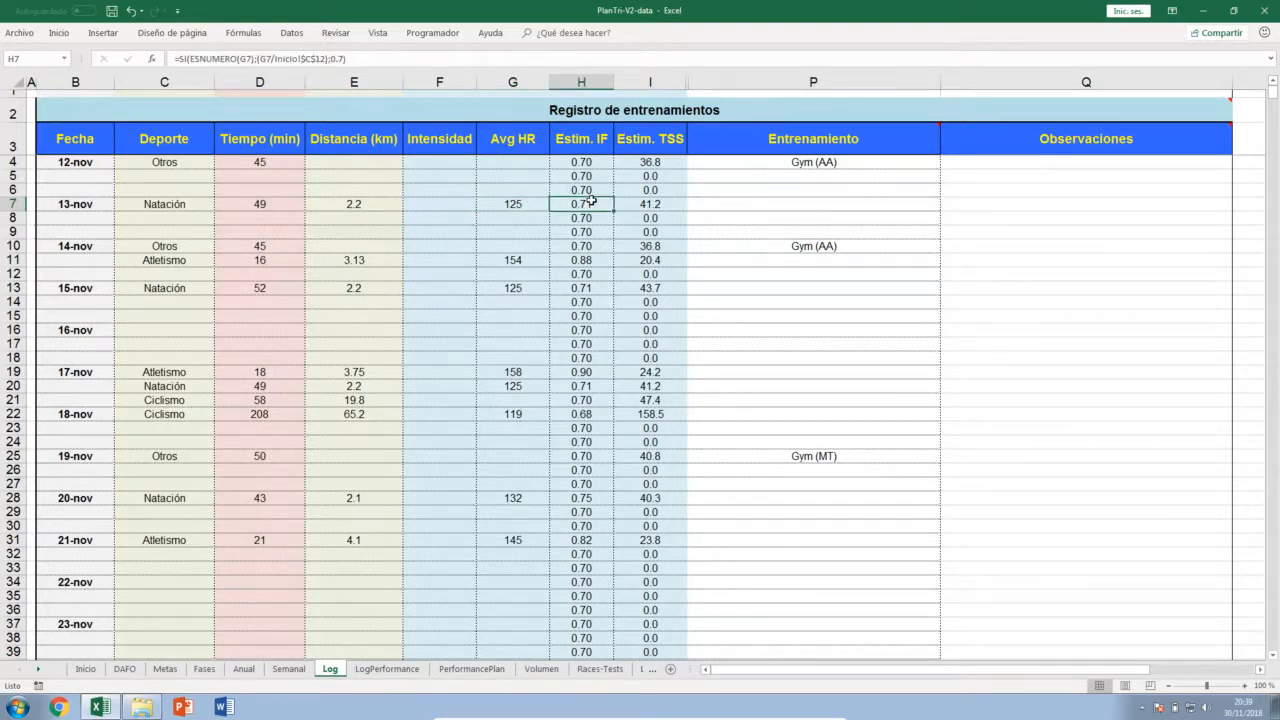
pyautogui.click(651, 203)
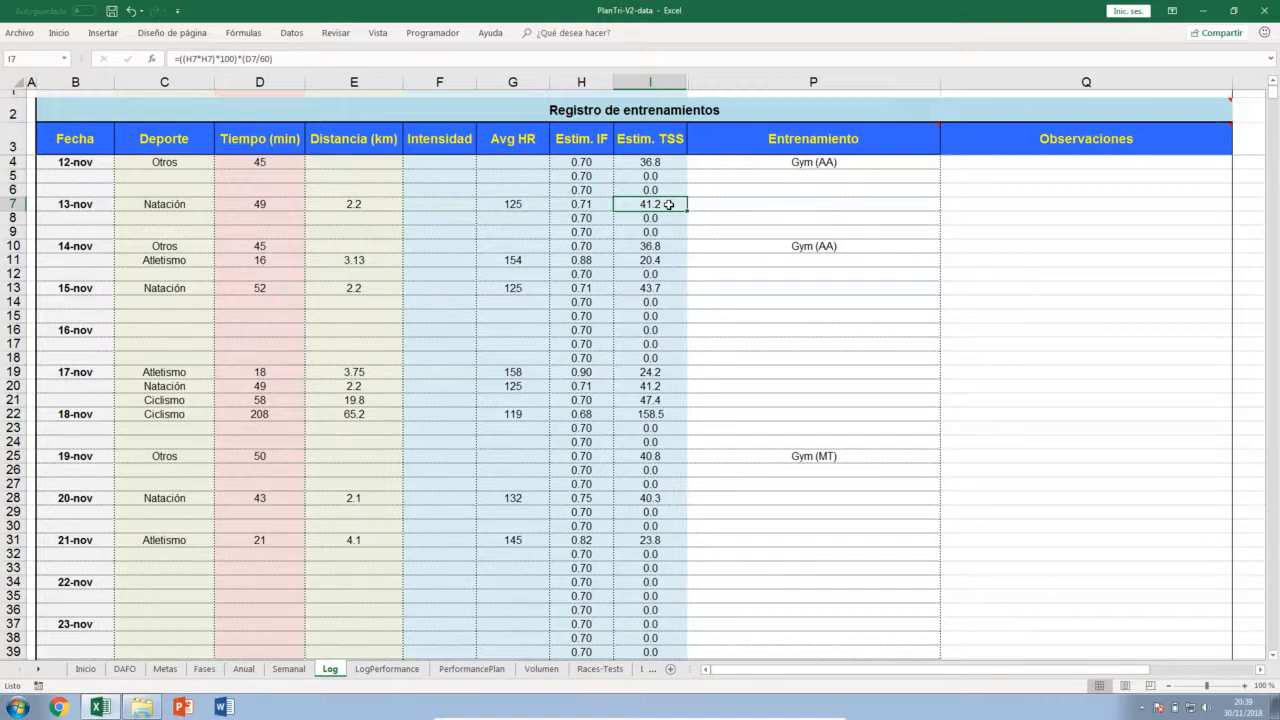
# Compare the fatigue, fitness and form data and charts in the LogPerformance sheet with those in the PerformancePlan sheet
pyautogui.click(370, 670)
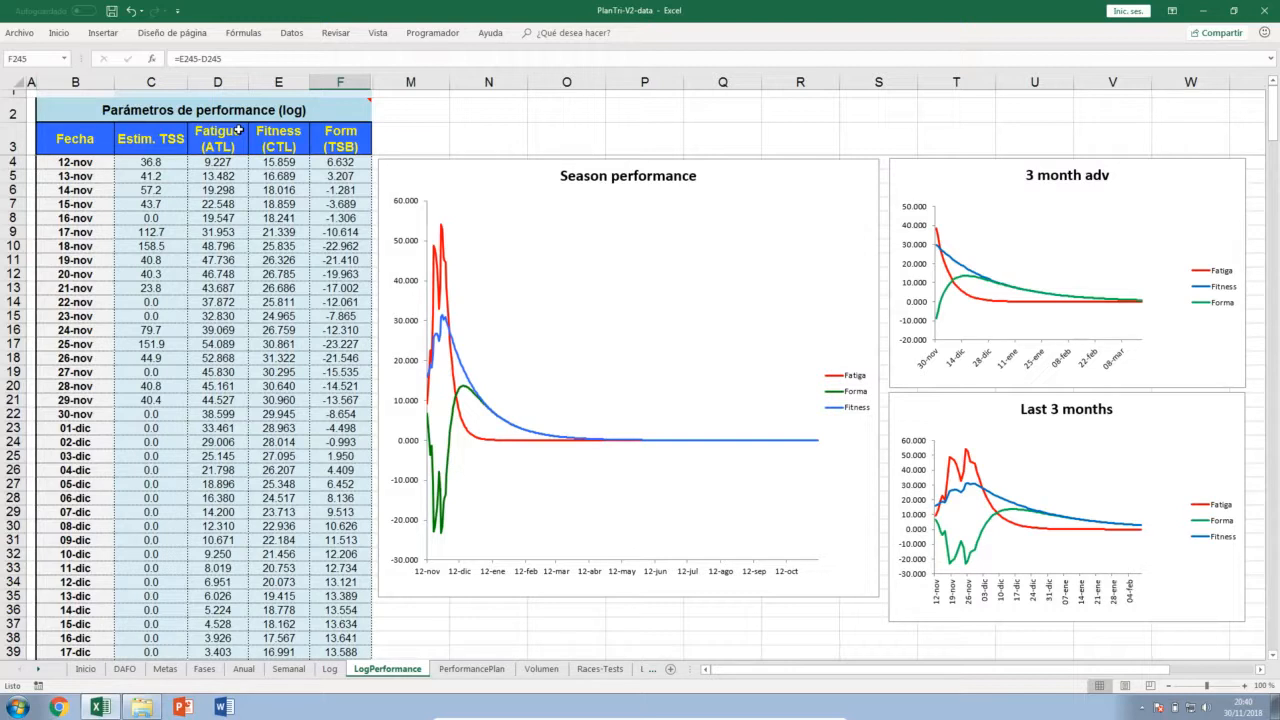
pyautogui.click(290, 130)
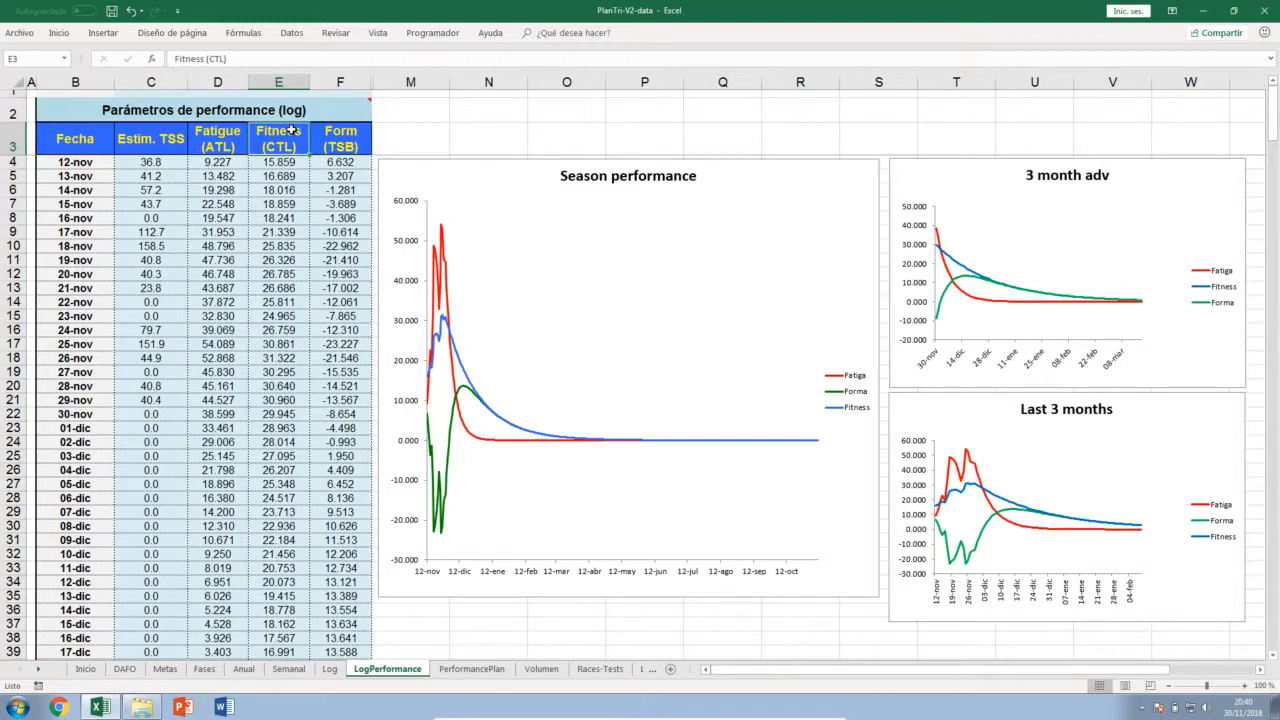
pyautogui.click(351, 134)
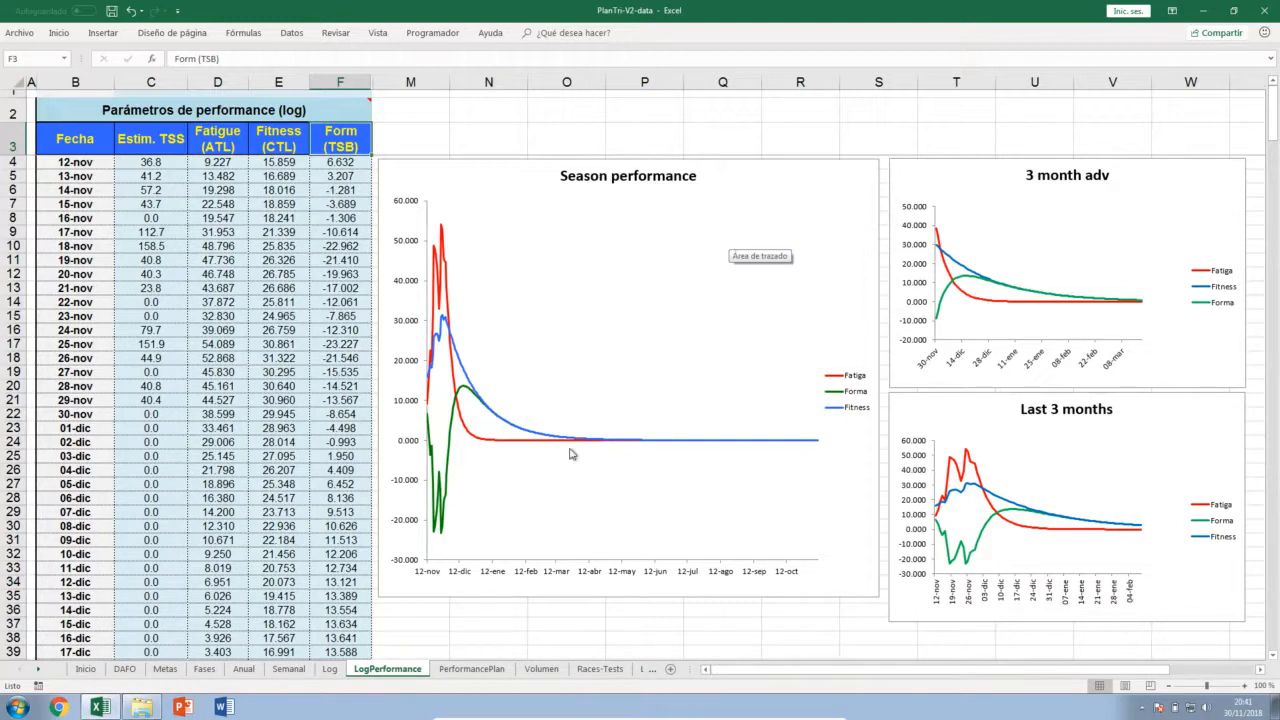
pyautogui.click(469, 670)
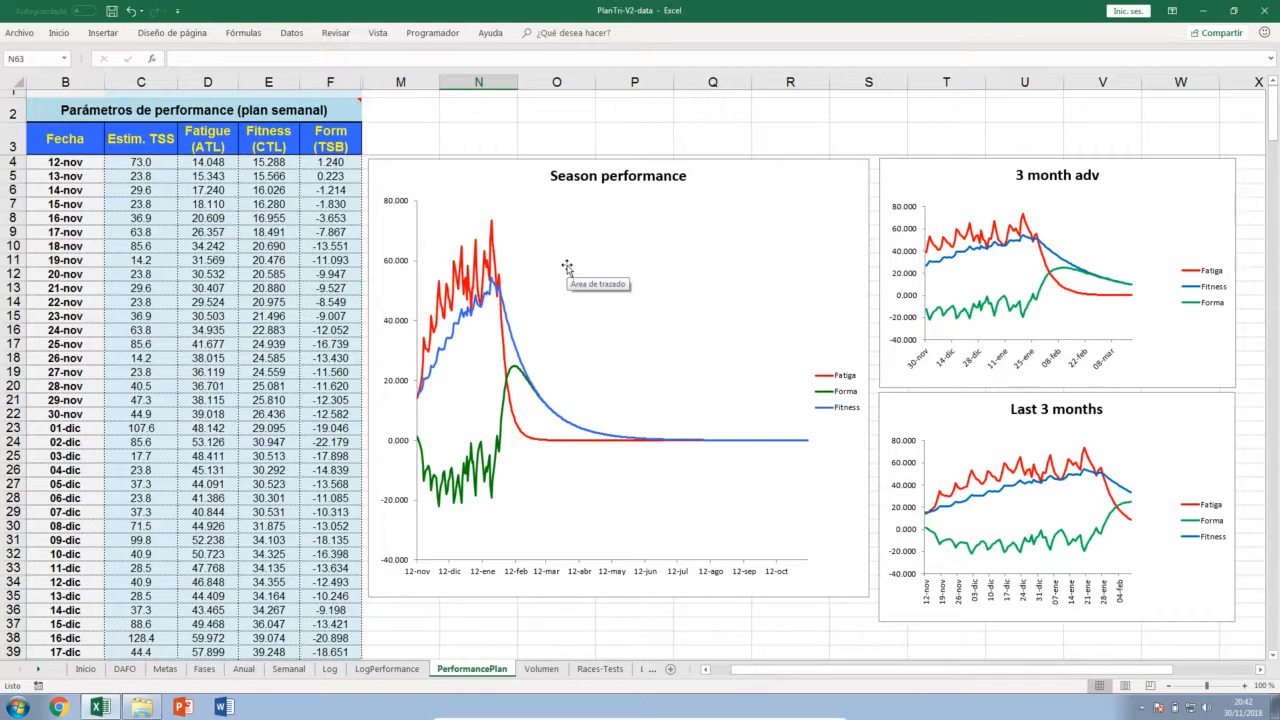
pyautogui.click(385, 669)
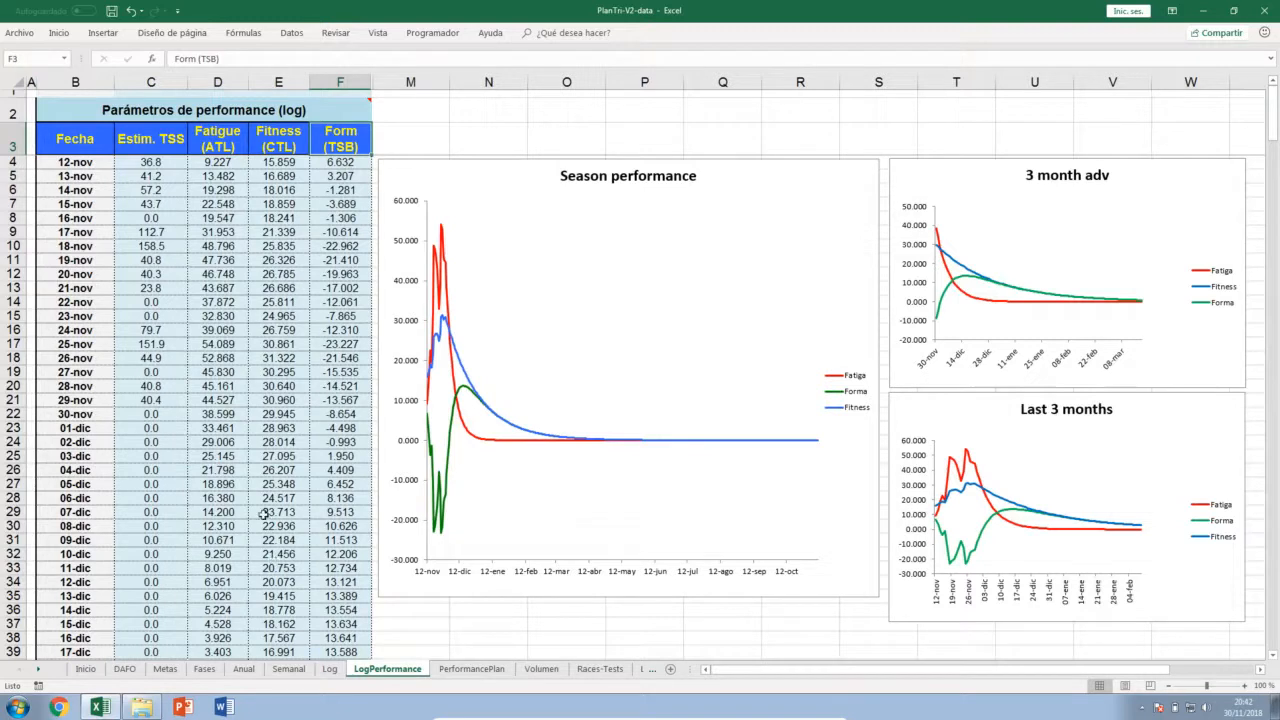
# View the planned performance charts in the PerformancePlan sheet, and compare the logged and planned TSS/duration charts in the Volumen sheet
pyautogui.click(462, 672)
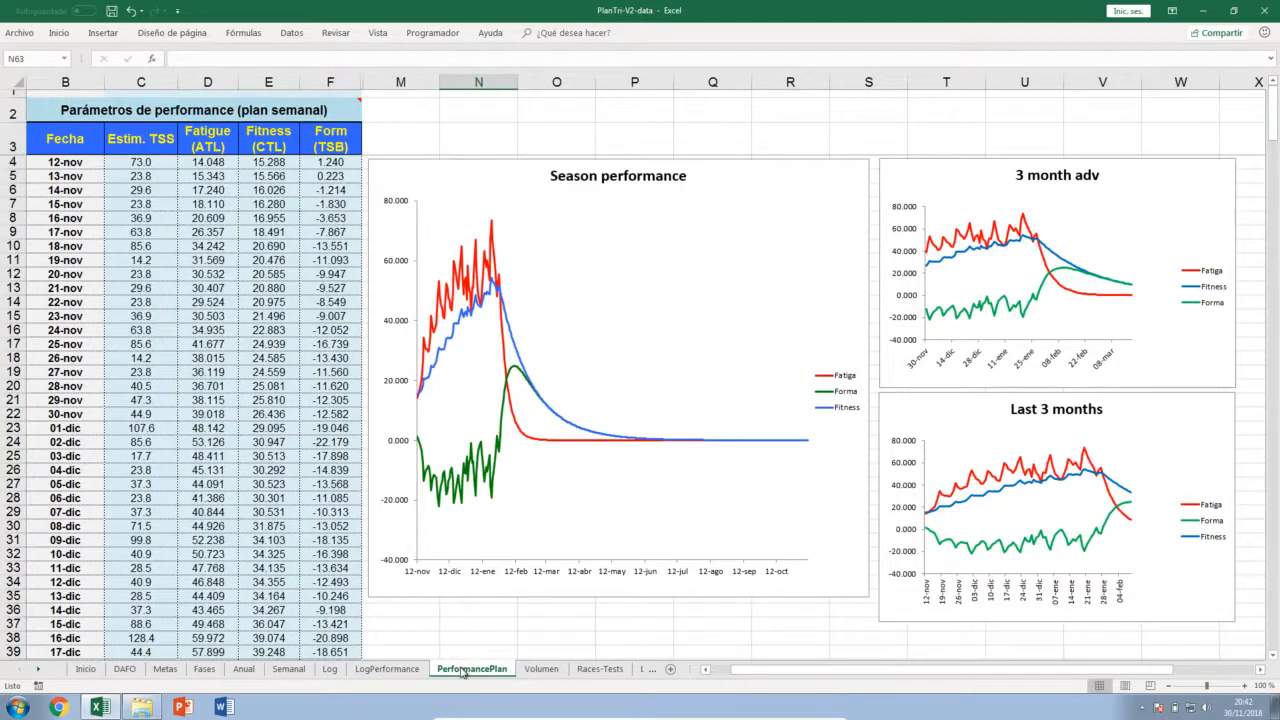
pyautogui.click(539, 669)
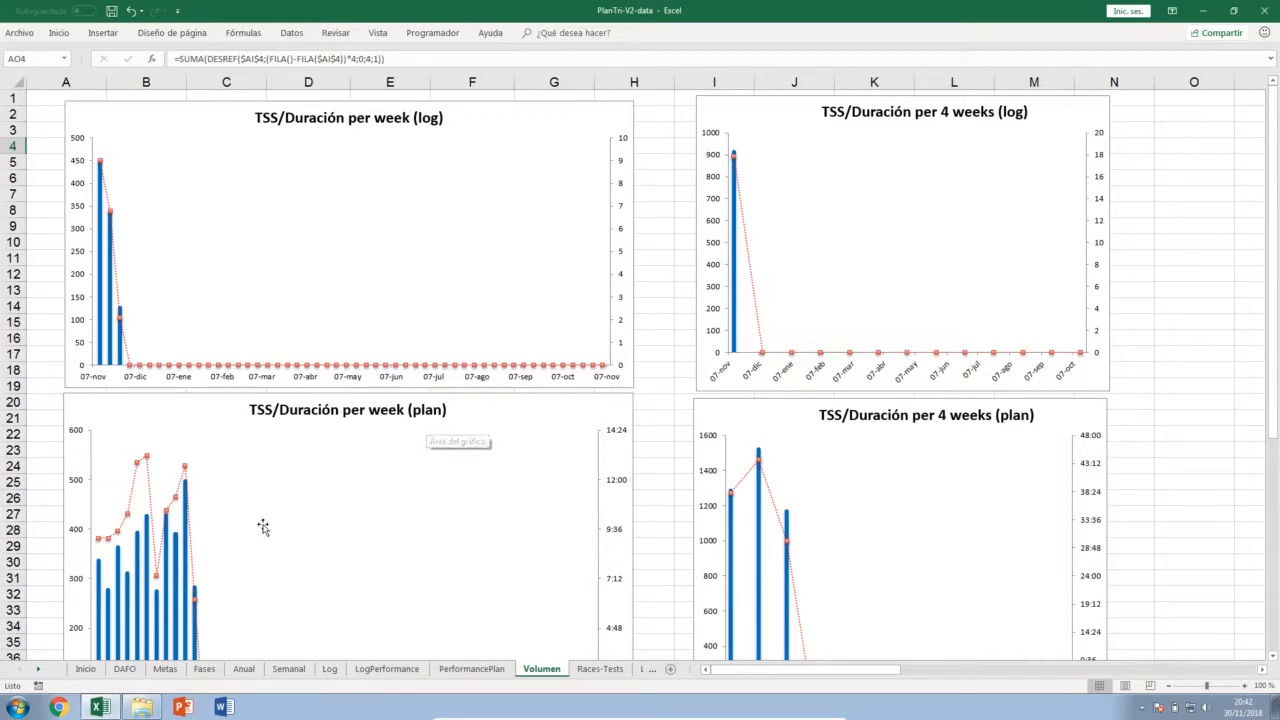
pyautogui.moveTo(141, 469)
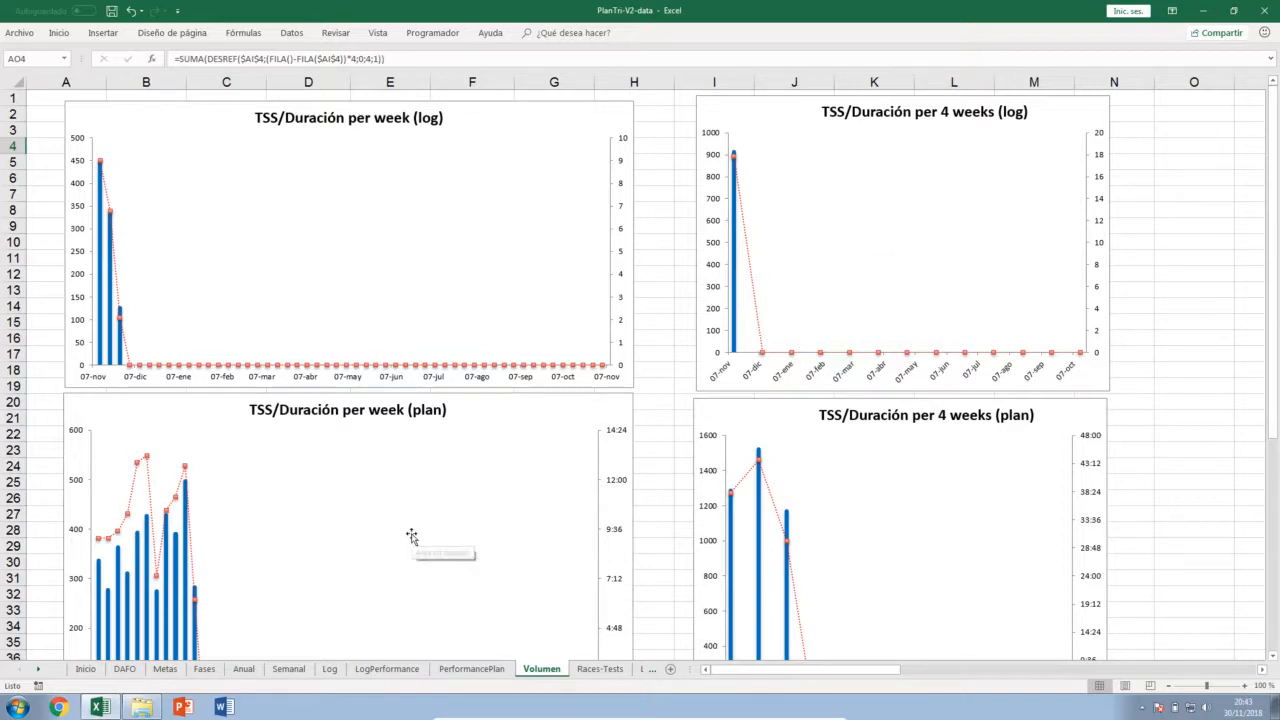
# Review the test results and control test instructions in the Races-Tests sheet alongside the personal parameter records and charts in the LogDatos sheet
pyautogui.click(599, 670)
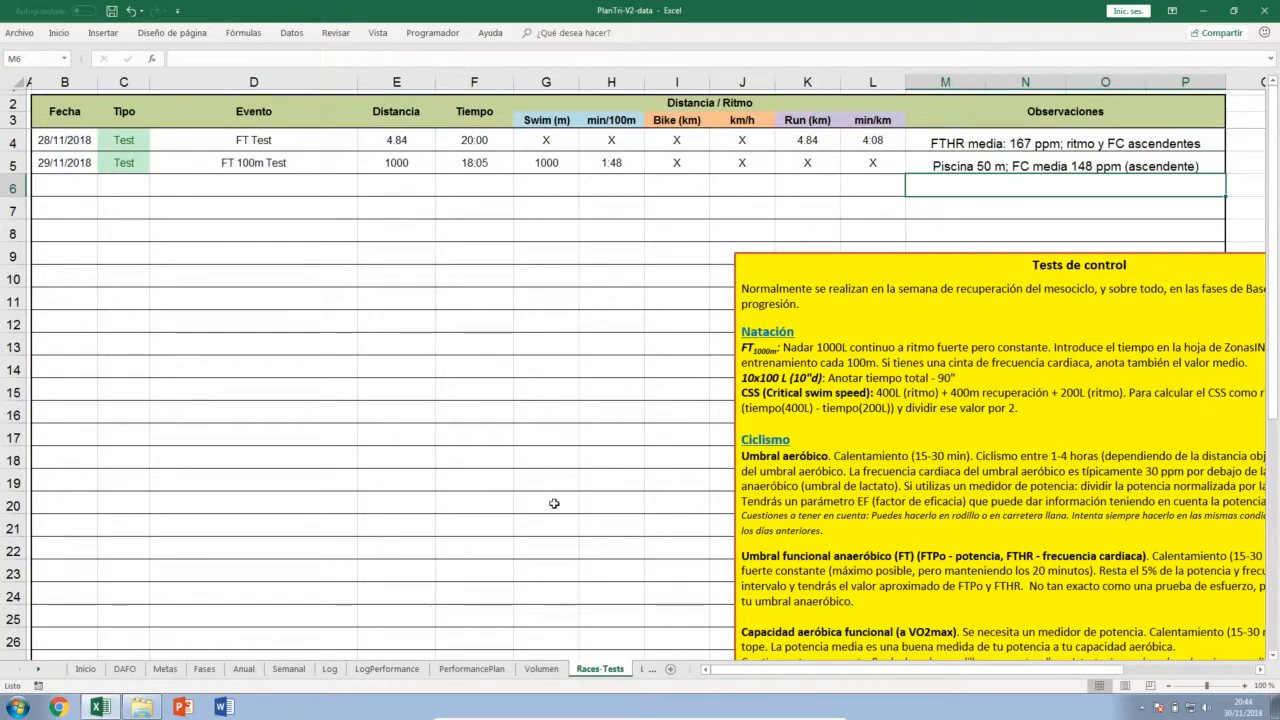
pyautogui.click(645, 670)
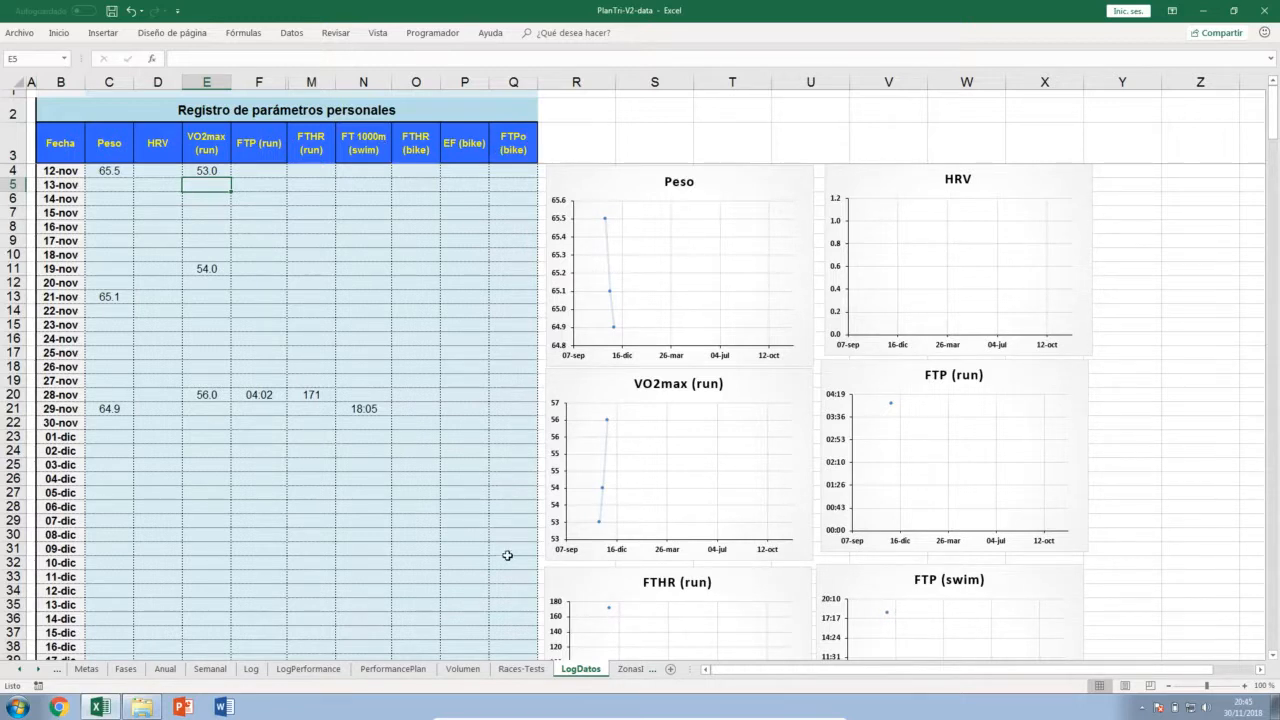
pyautogui.click(521, 668)
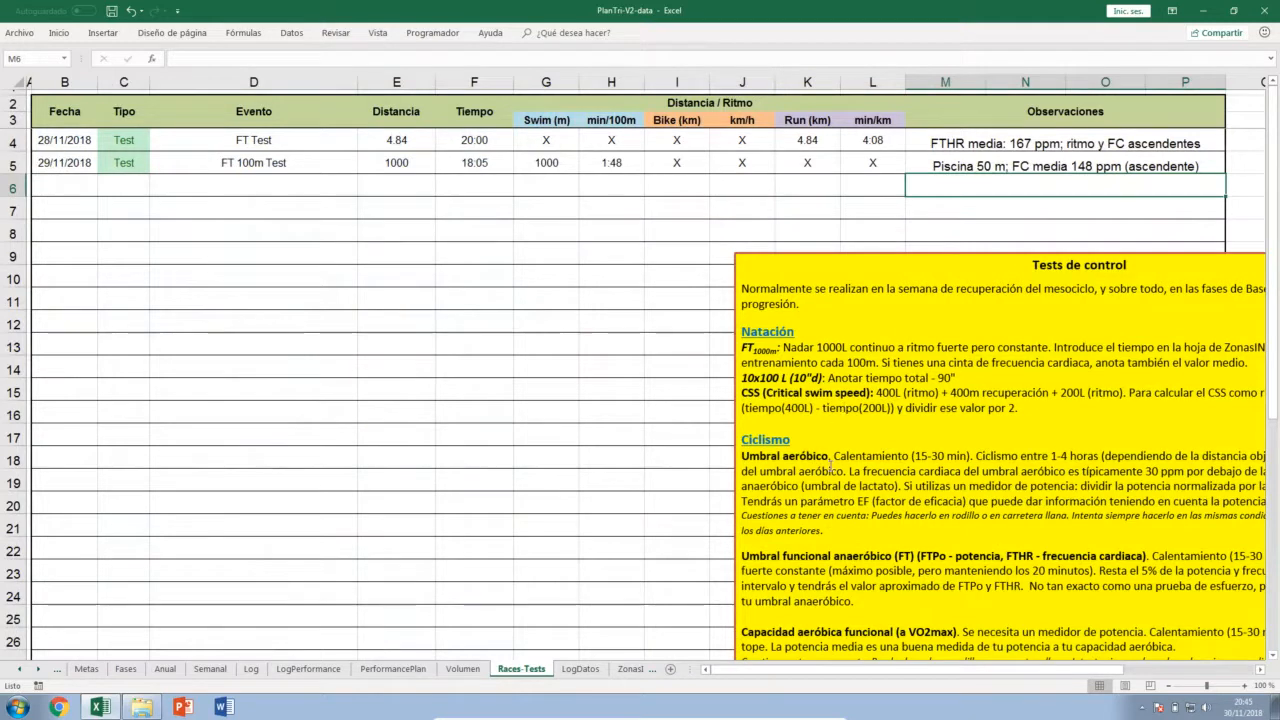
pyautogui.click(580, 668)
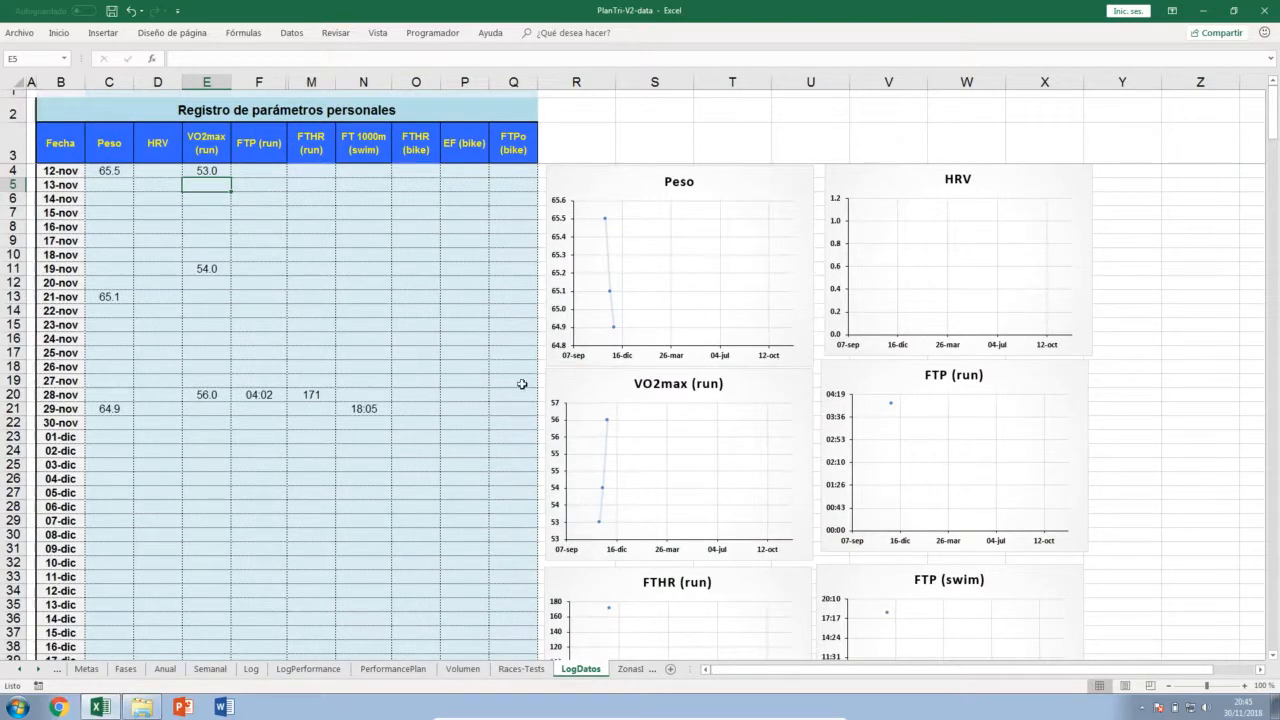
# Look through the intensity zones in ZonasINT, the workouts in Entrenos, the best times in Marcas and the pace calculators in Calculadora
pyautogui.click(630, 669)
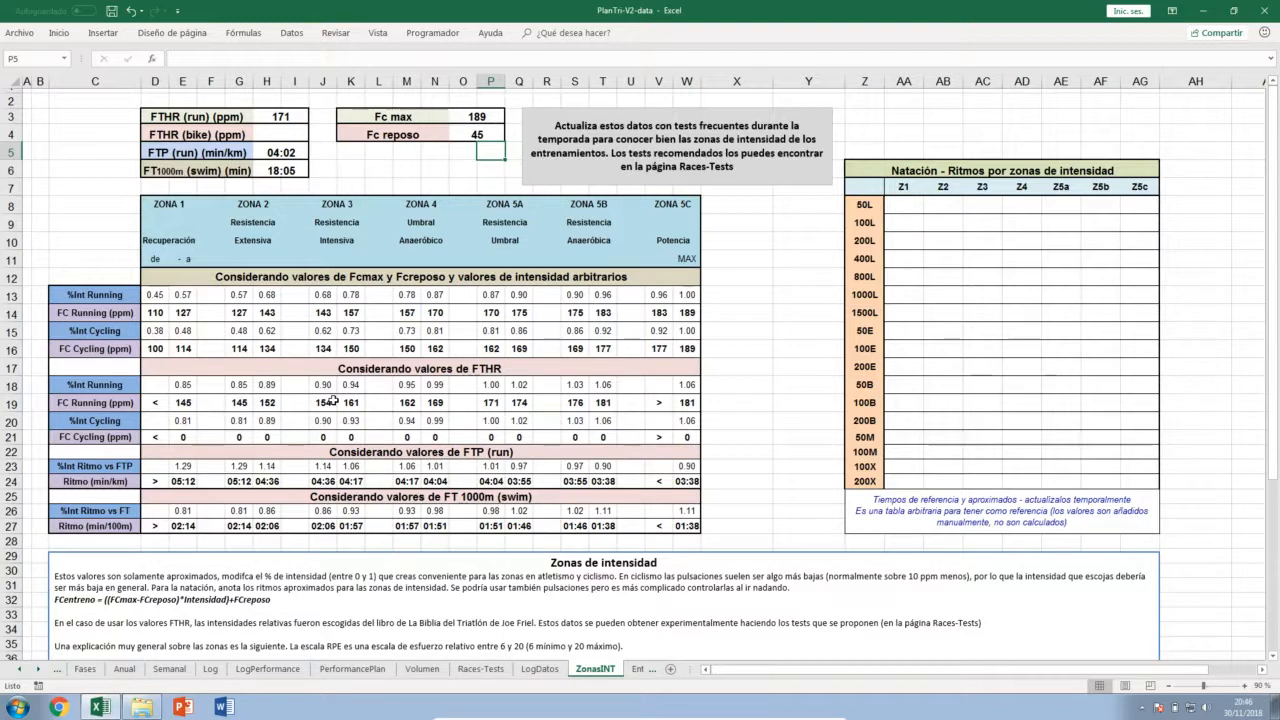
pyautogui.hotkey('ctrl', 'pagedown')
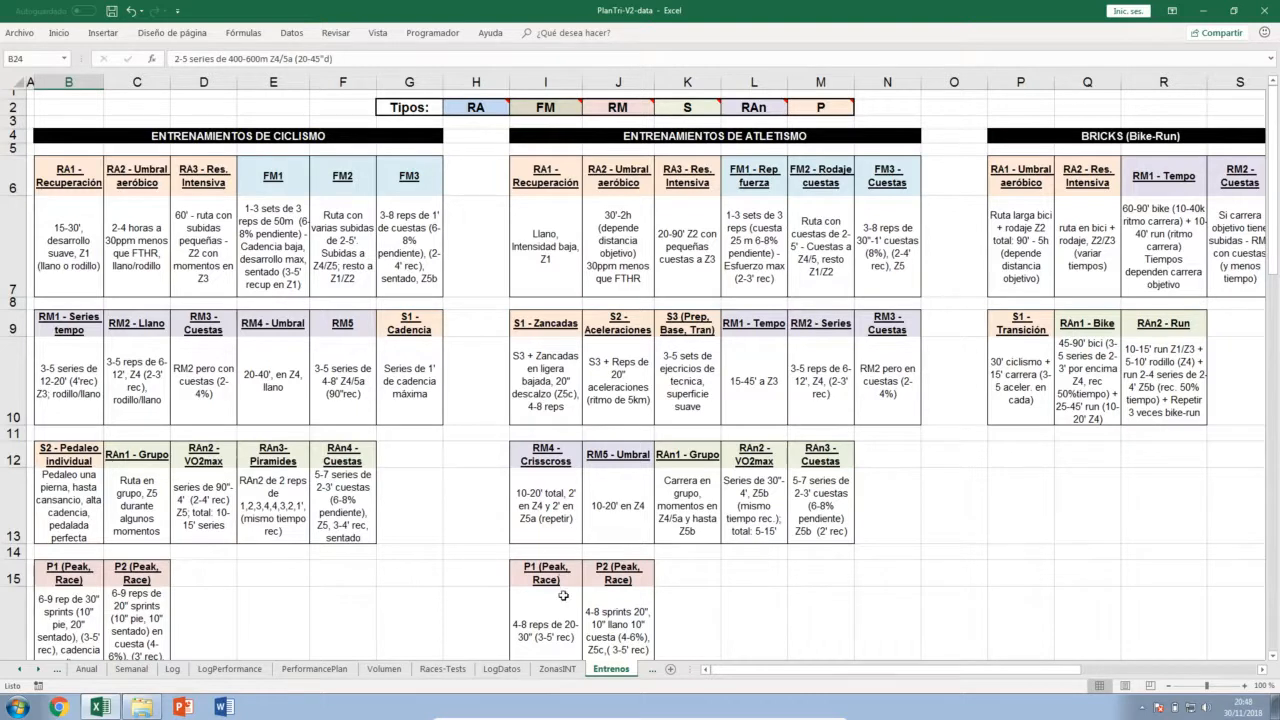
pyautogui.click(652, 669)
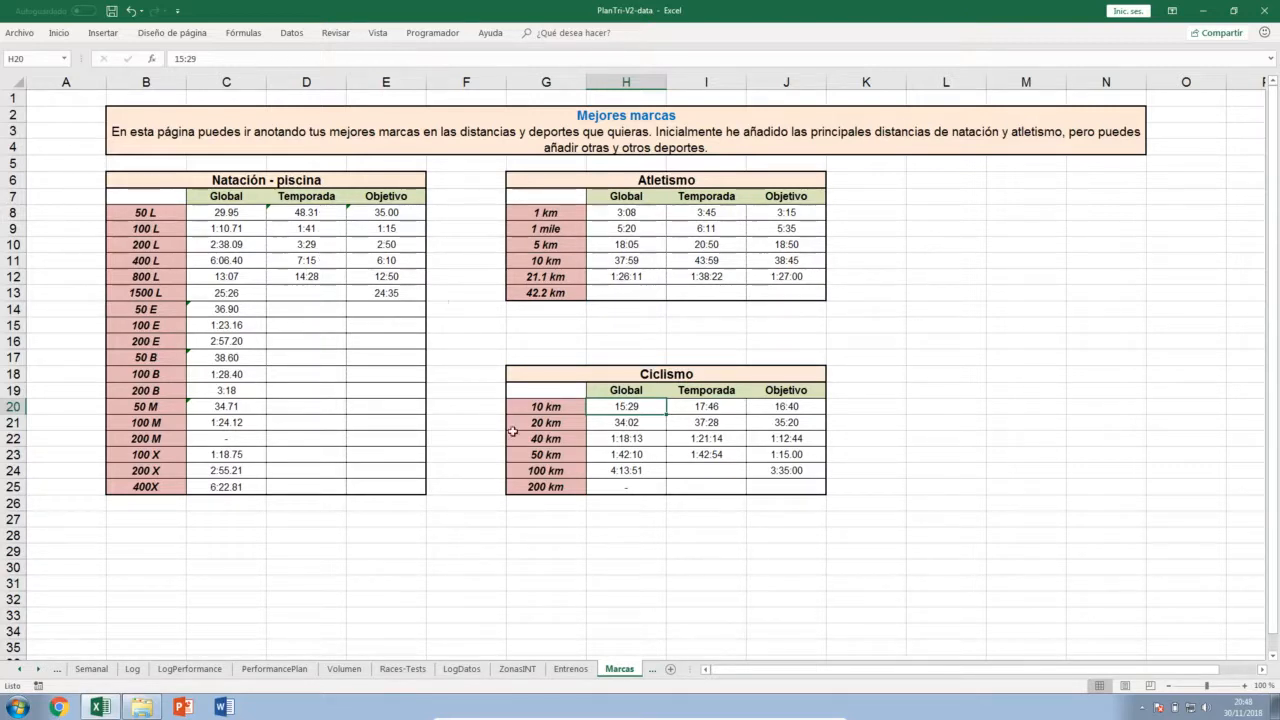
pyautogui.click(652, 671)
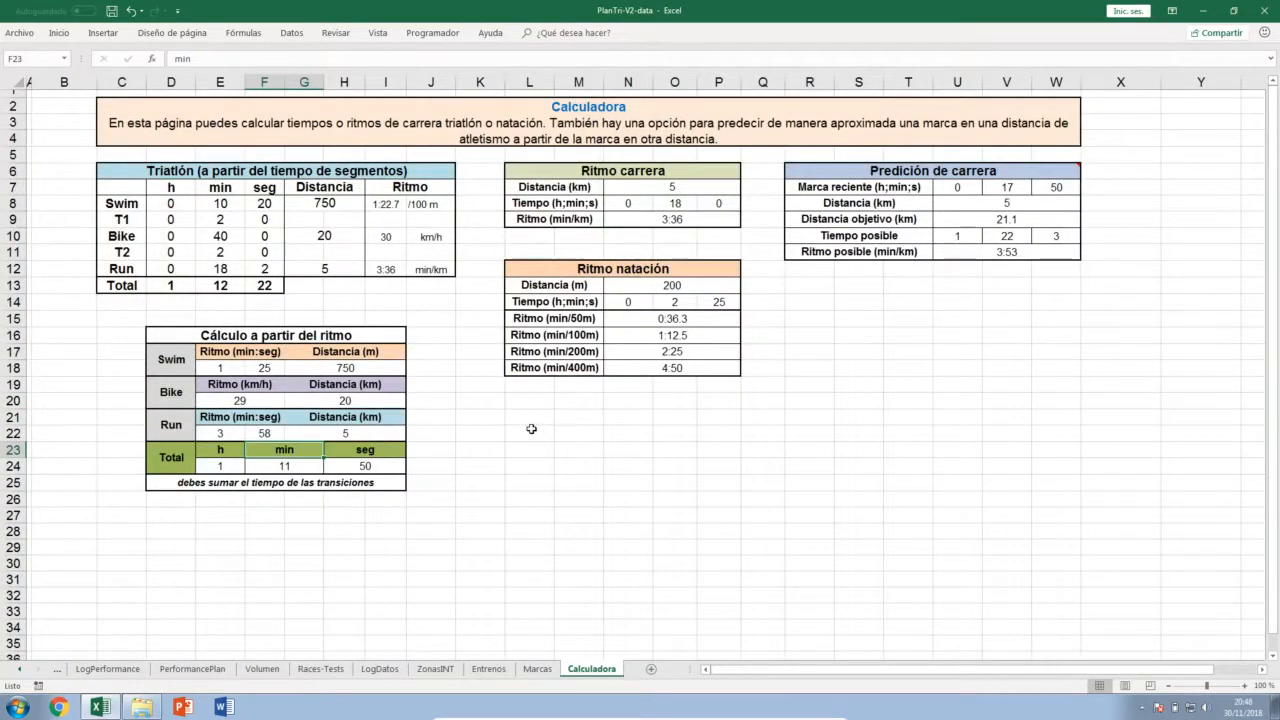